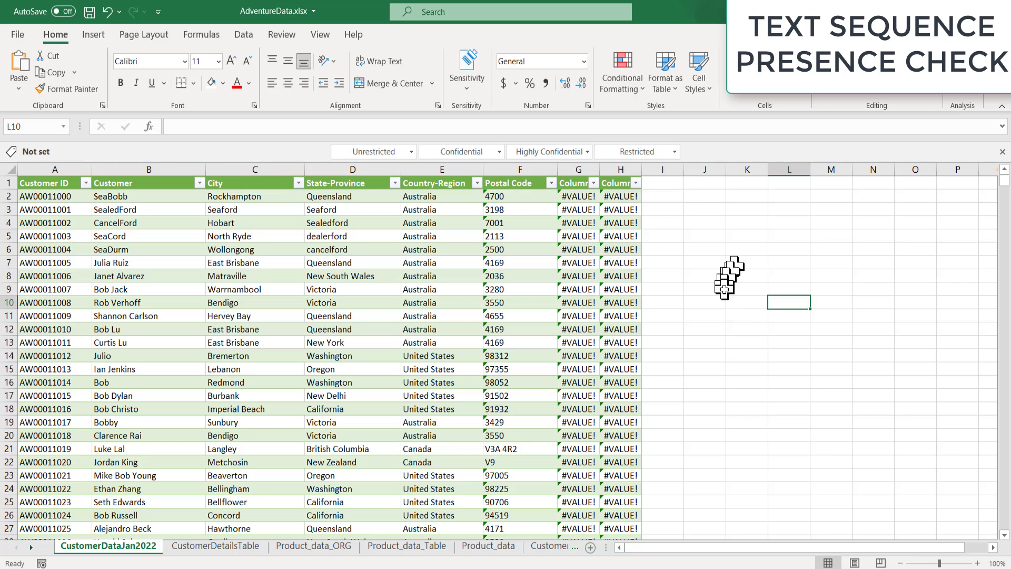
Step: Enter the label 'Name to find' in K5 and the name Julia in M5
left_click(175, 168)
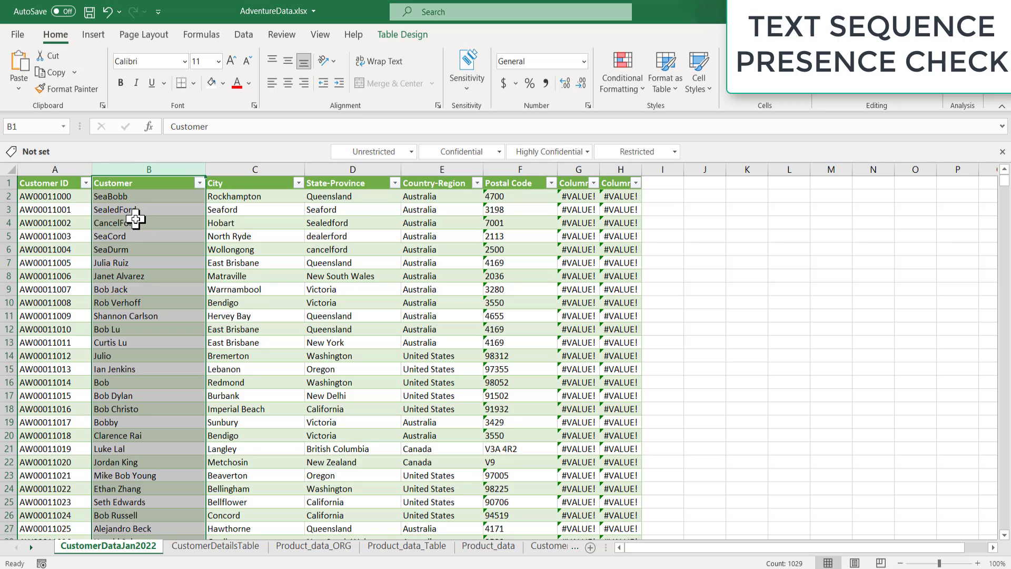
left_click(744, 237)
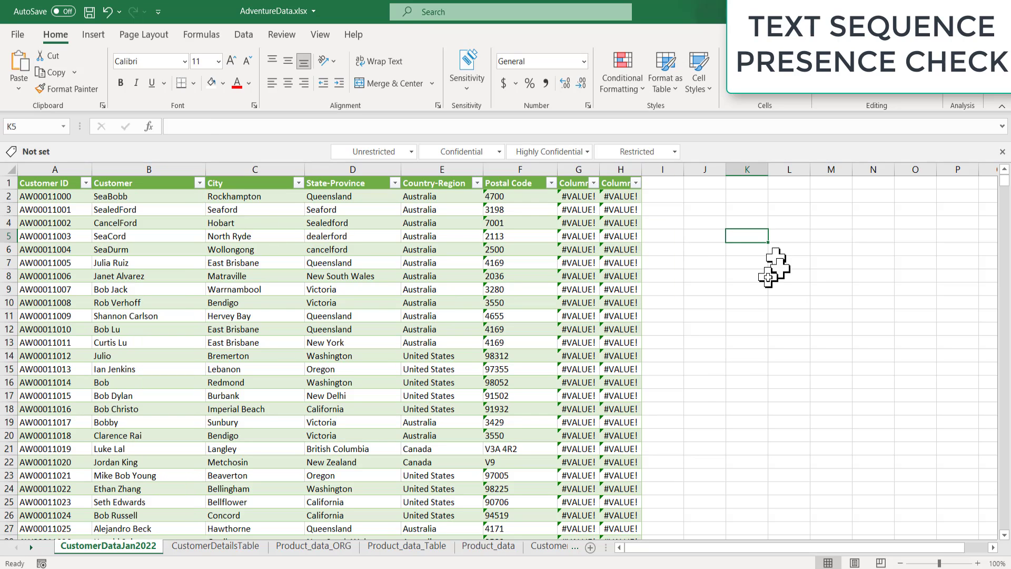
type("Name to")
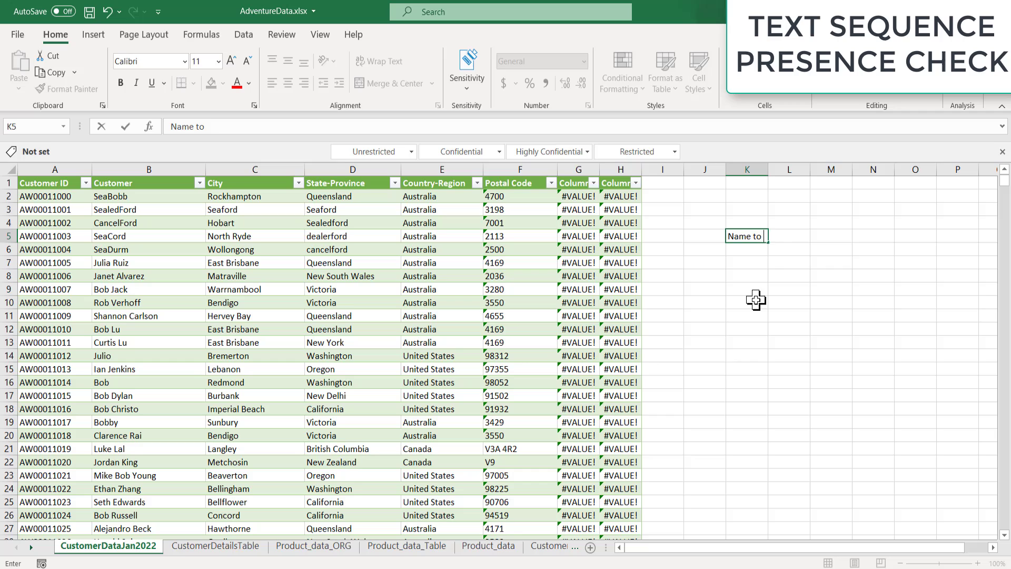
key("Tab")
key("Tab")
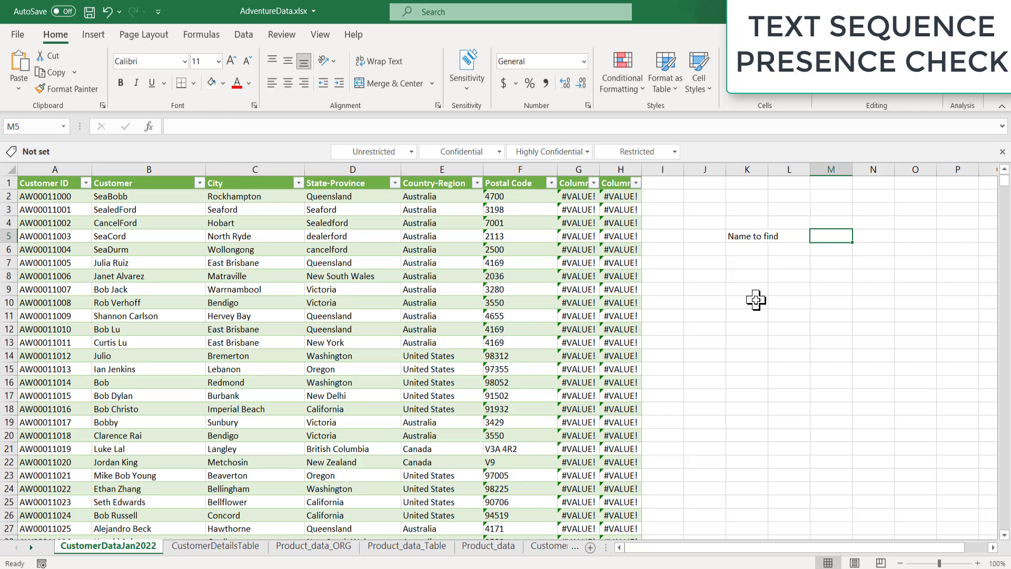
type("Julia")
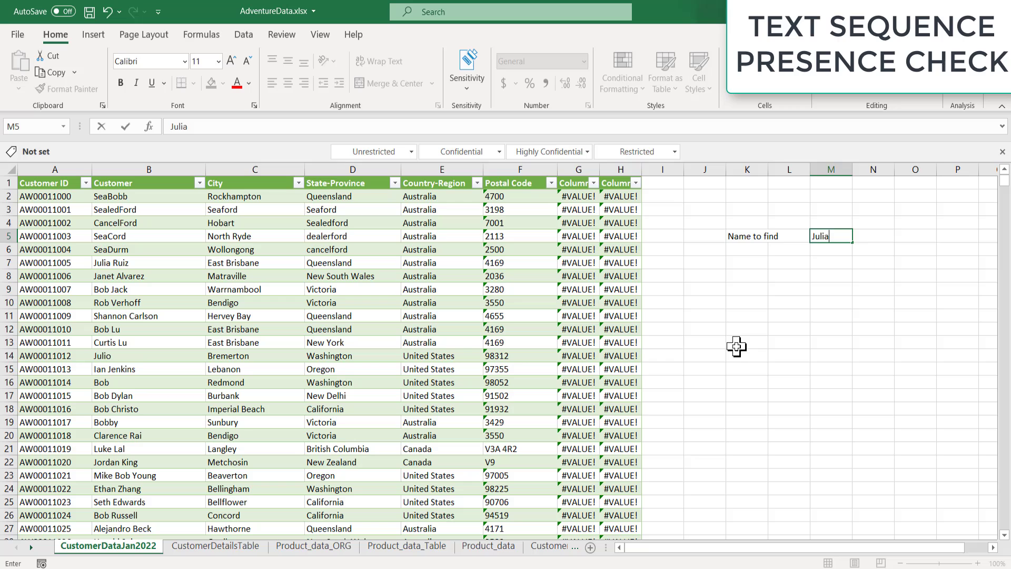
key("Return")
key("Return")
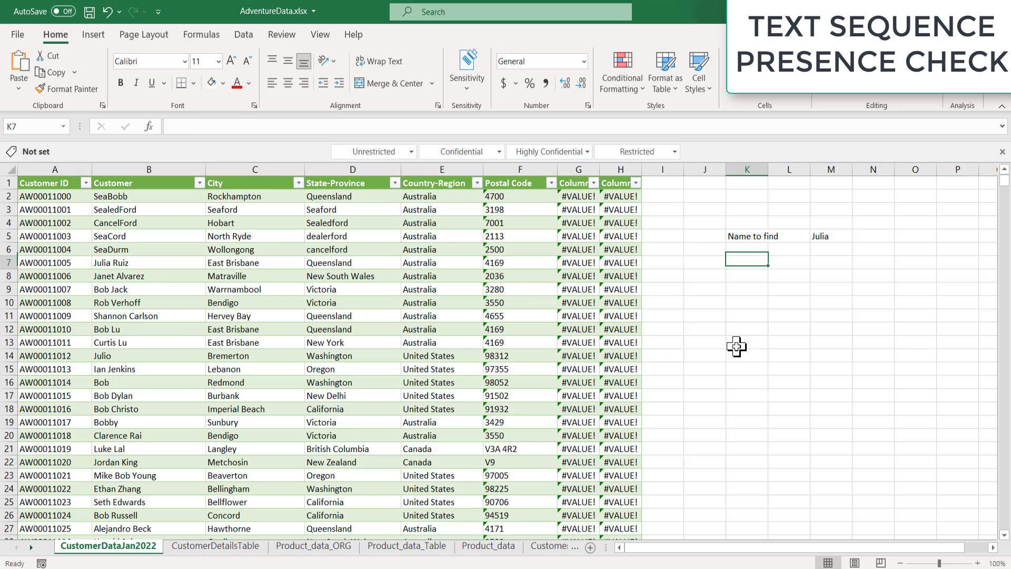
Step: Build =COUNTIF(B:B,M5) in K7 from the Customer column and the M5 criteria
type("=")
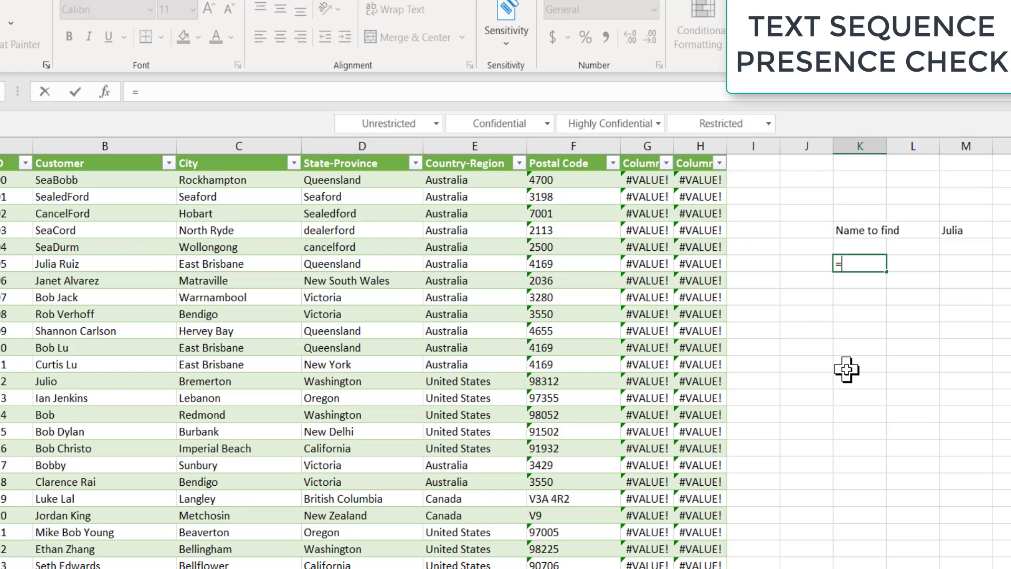
type("Count")
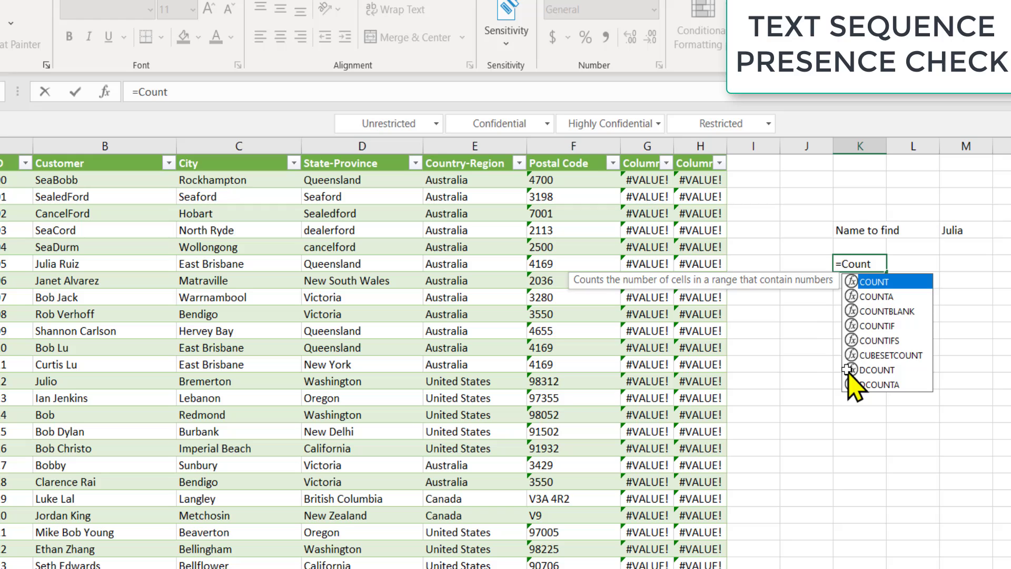
type("if(")
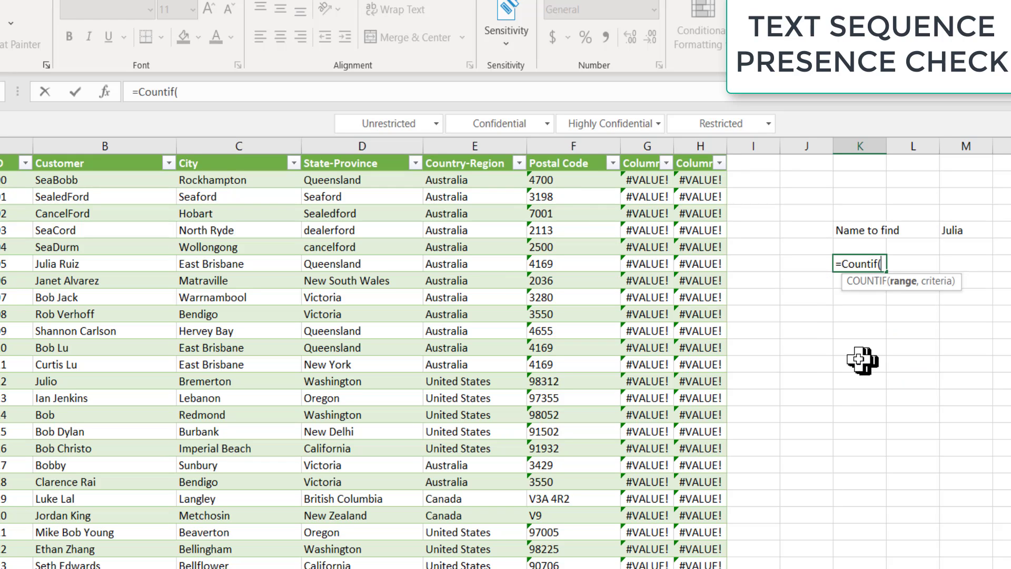
left_click(147, 142)
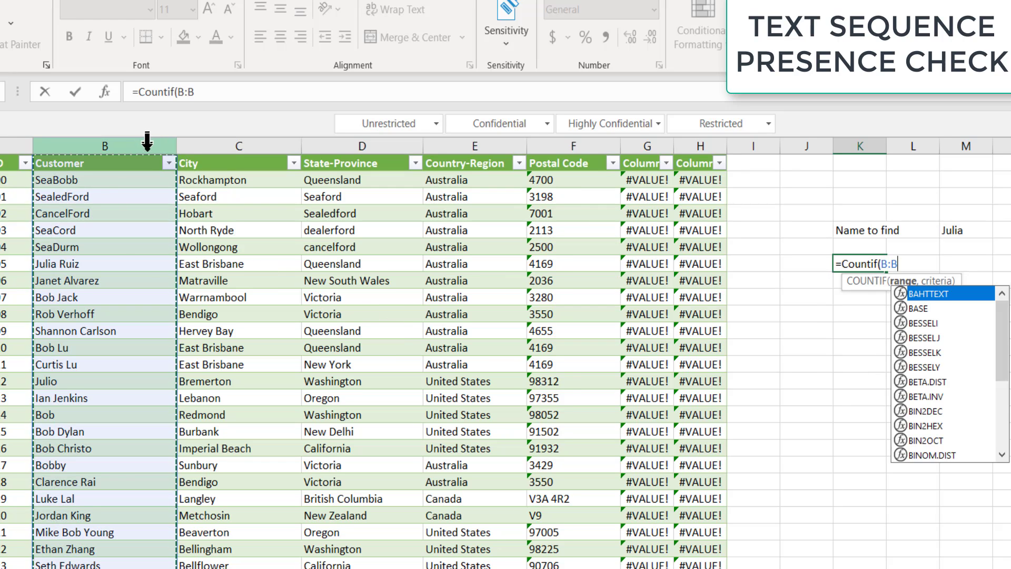
type(",")
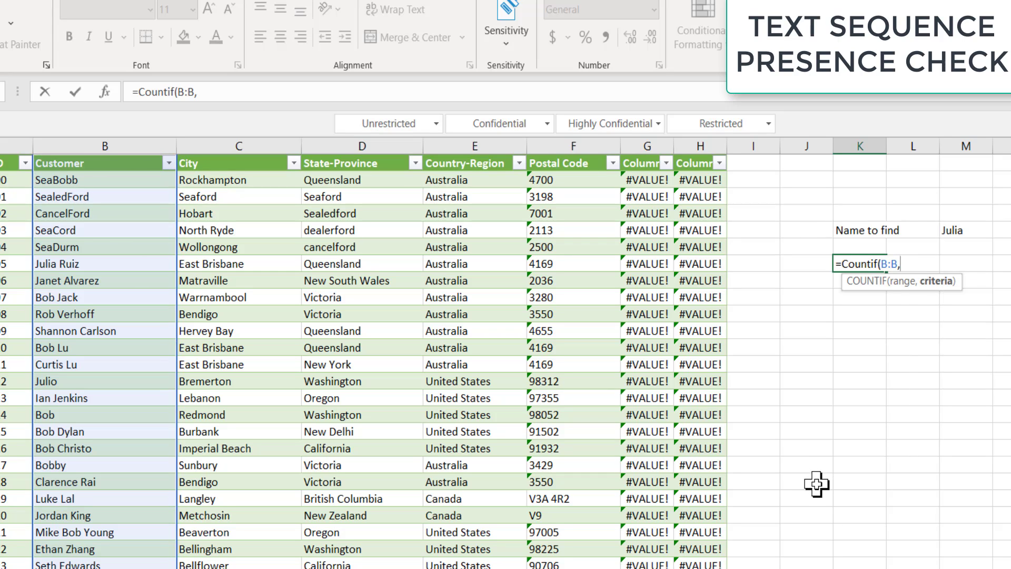
left_click(952, 233)
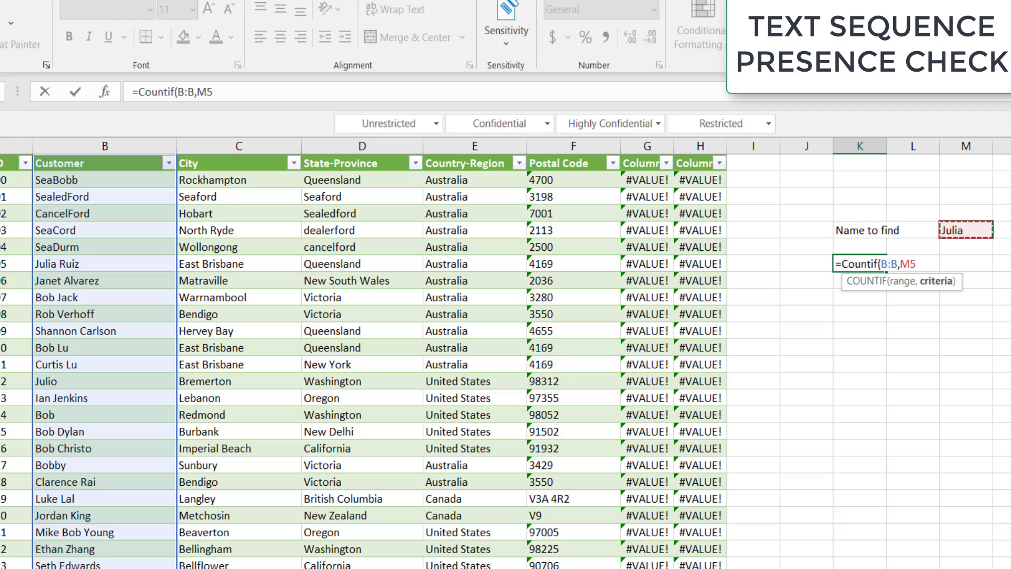
Step: Commit the COUNTIF formula in K7 and make the 'Name to find' label bold
key("Return")
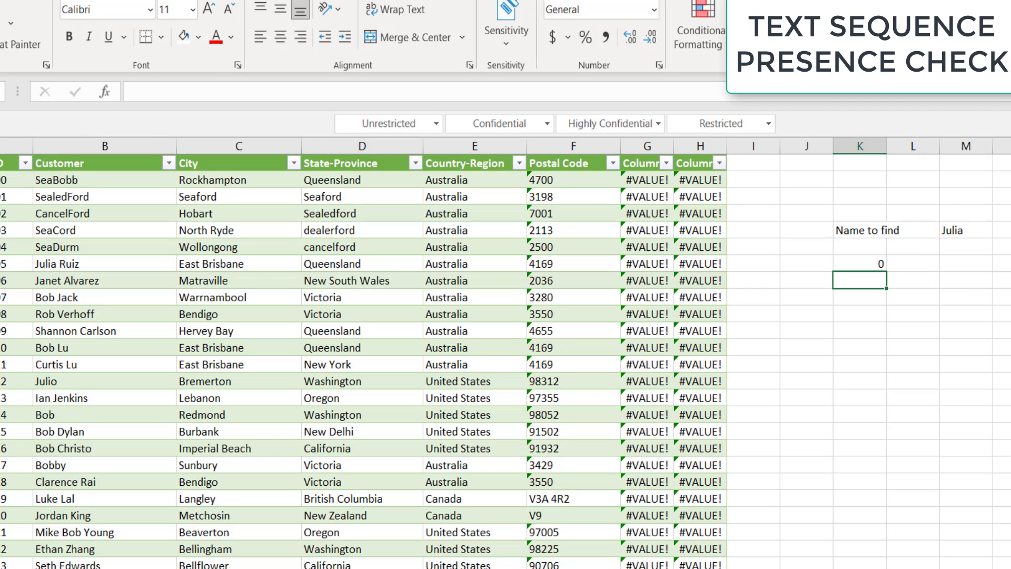
left_click(862, 232)
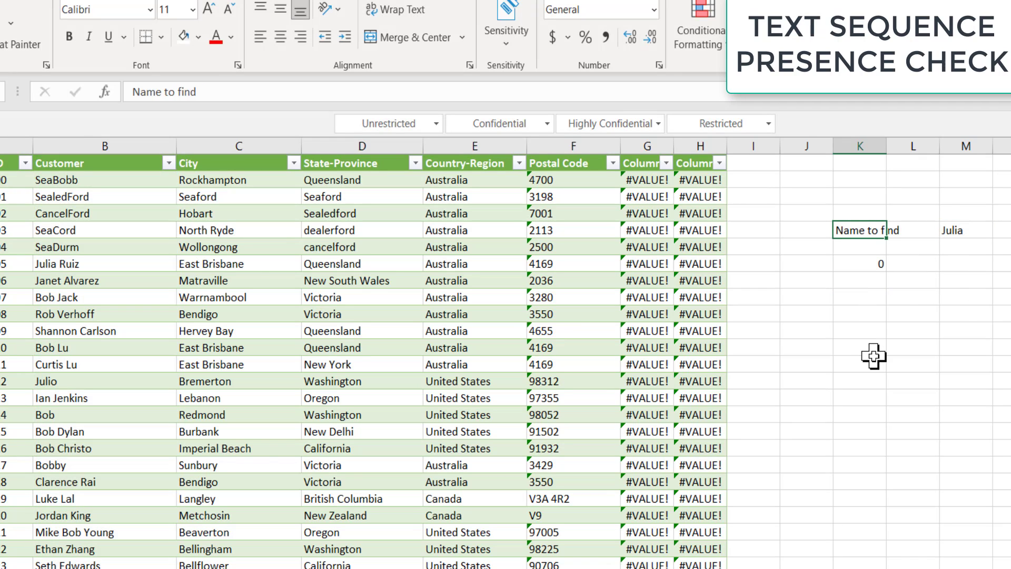
key("ctrl+b")
left_click(876, 263)
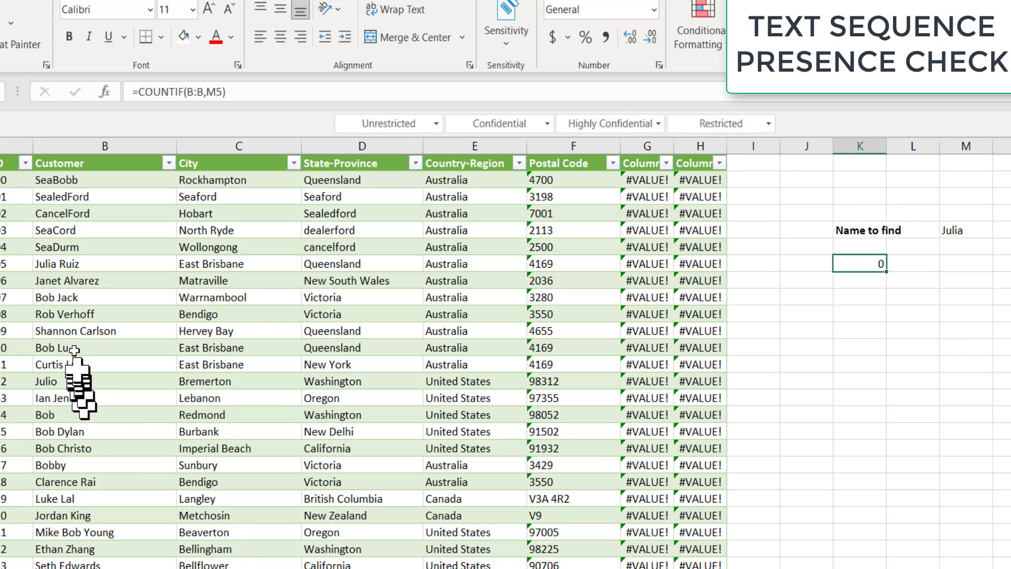
Step: Replace the customer in B19 with Julia so K7 counts 1
left_click(78, 329)
type("Jul")
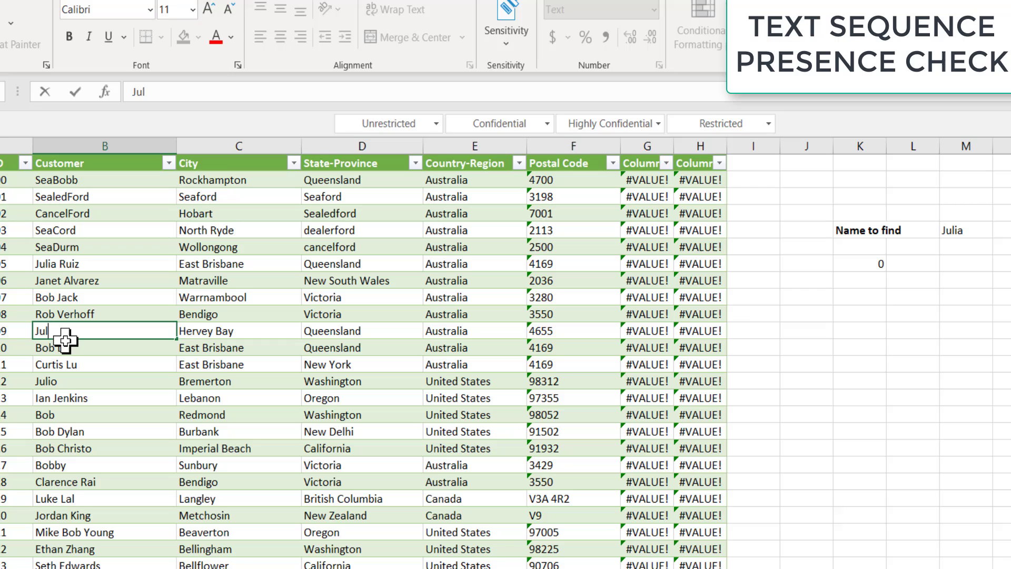
type("ia")
key("Return")
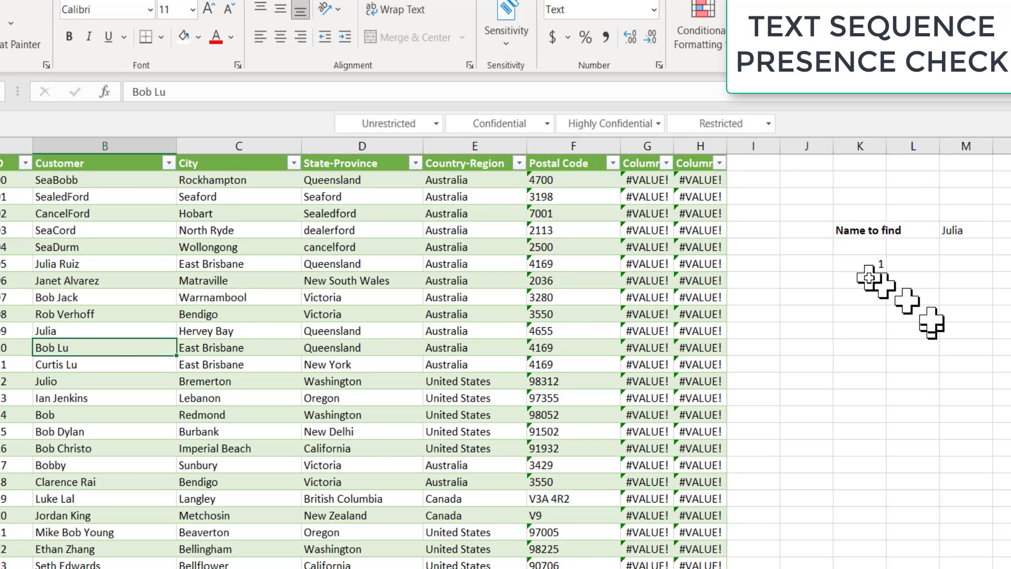
Step: Widen column K and briefly test >0 in K7 (TRUE), then revert to =COUNTIF(B:B,M5)
left_click_drag(894, 146, 906, 146)
left_click(898, 277)
left_click(895, 265)
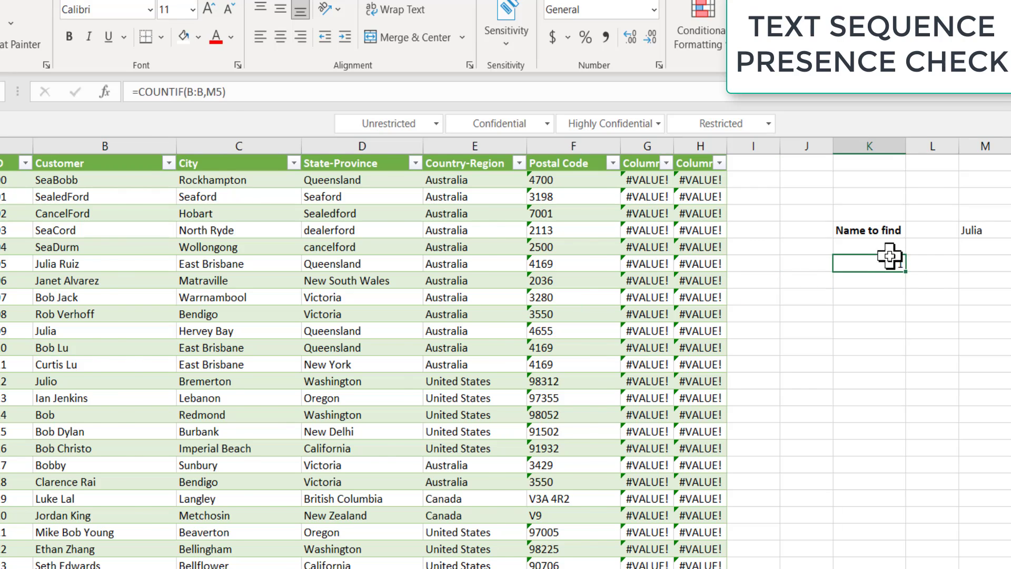
left_click(368, 92)
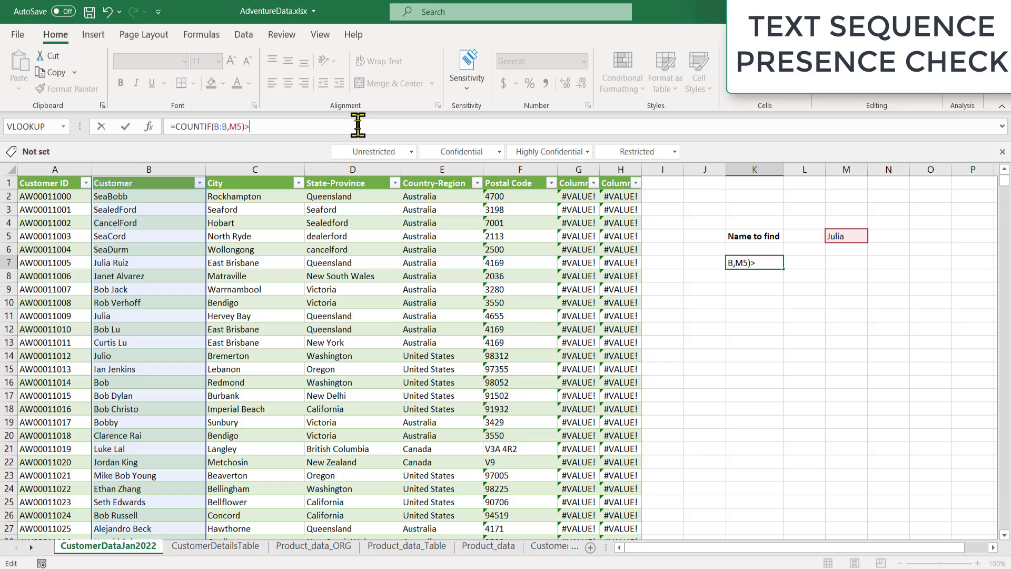
key("Return")
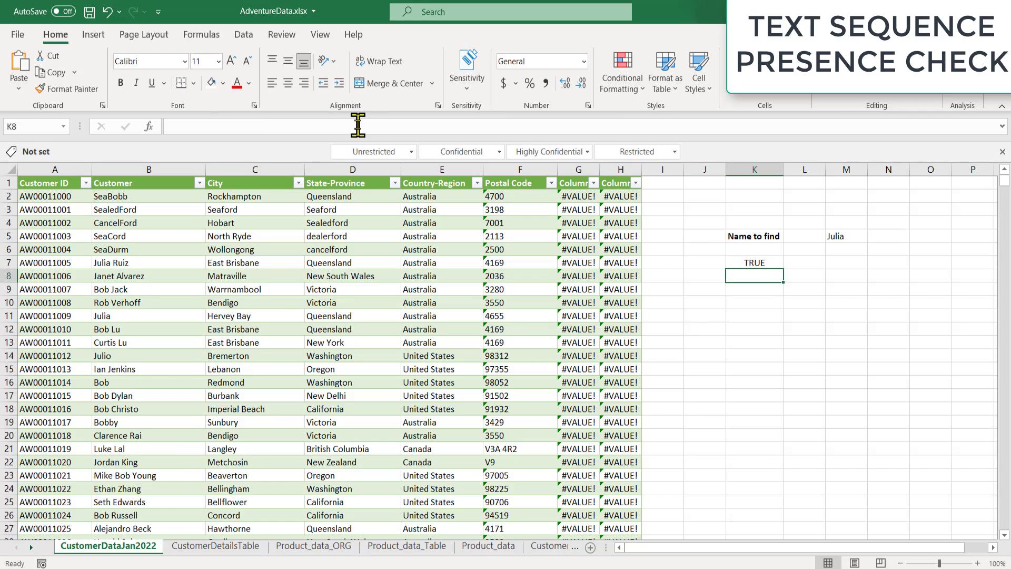
key("Up")
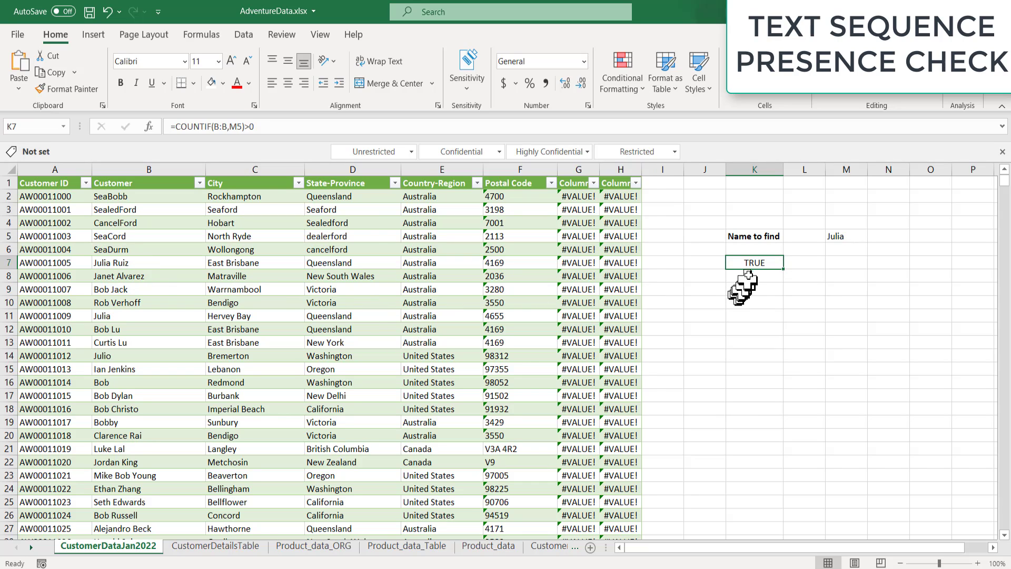
left_click(316, 126)
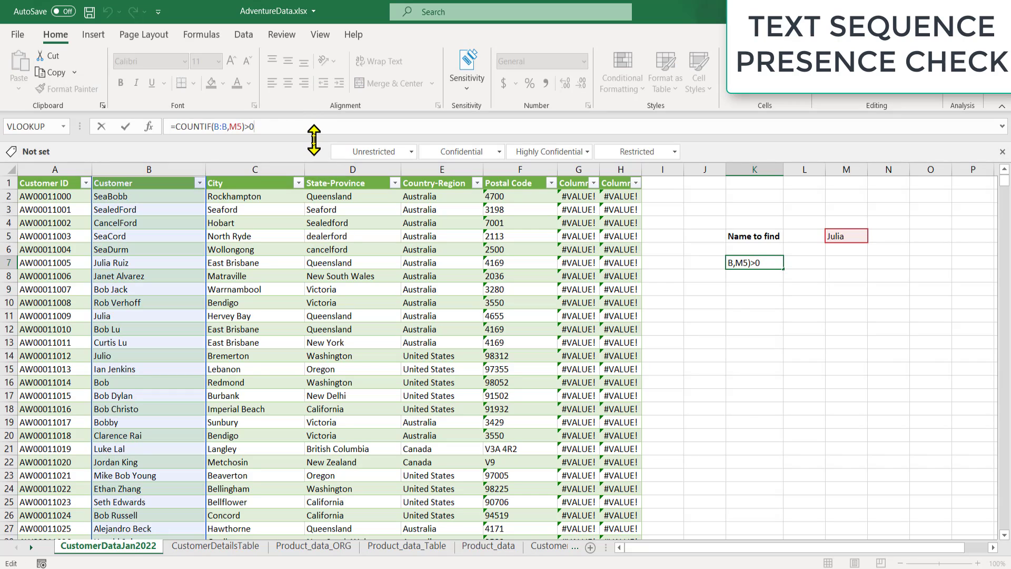
key("Return")
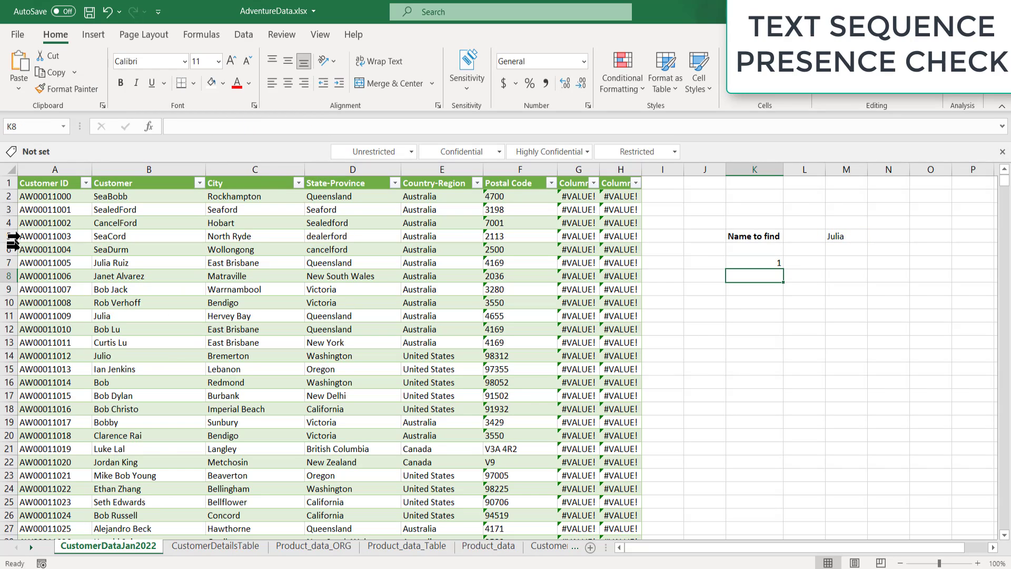
left_click(737, 265)
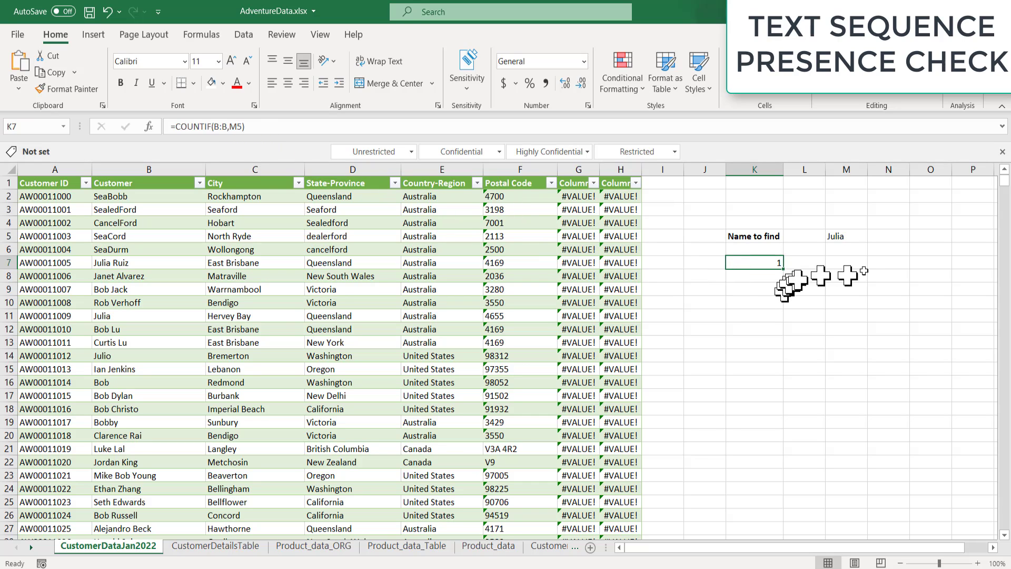
Step: Enter the 'Wild card characters' heading in K10, with * in K12 and ? in K13
left_click(753, 308)
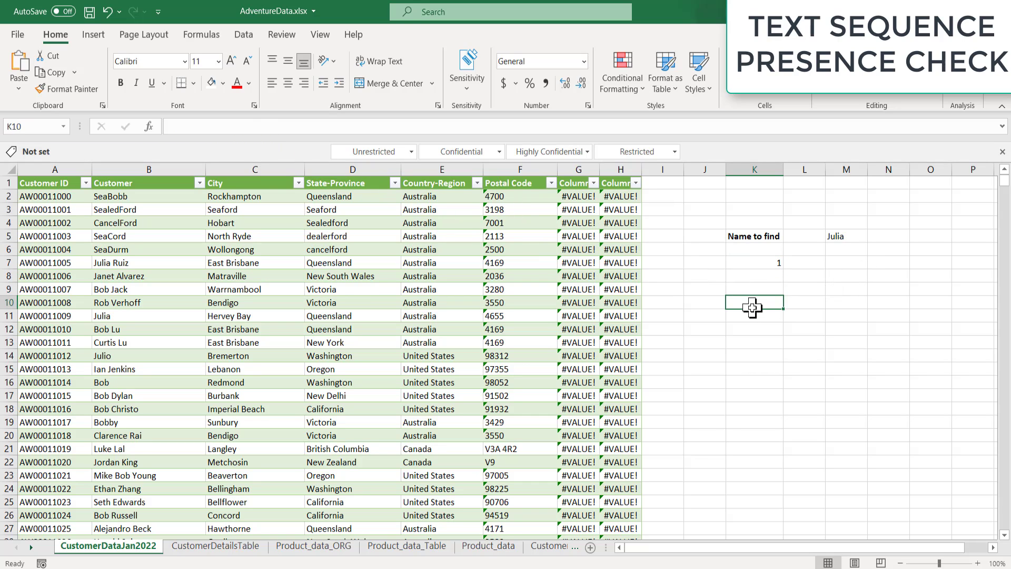
type("Wild card char")
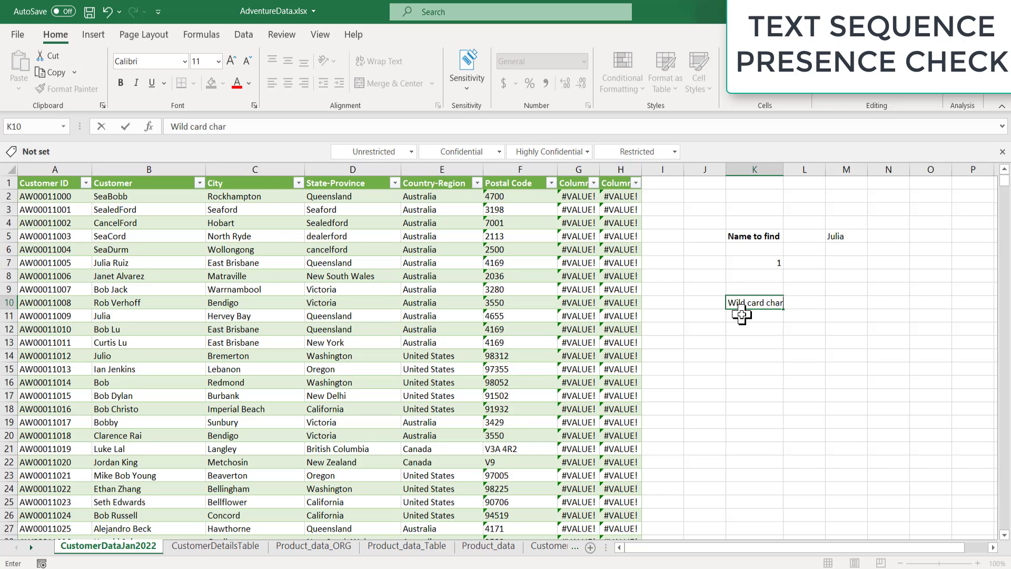
type("acters")
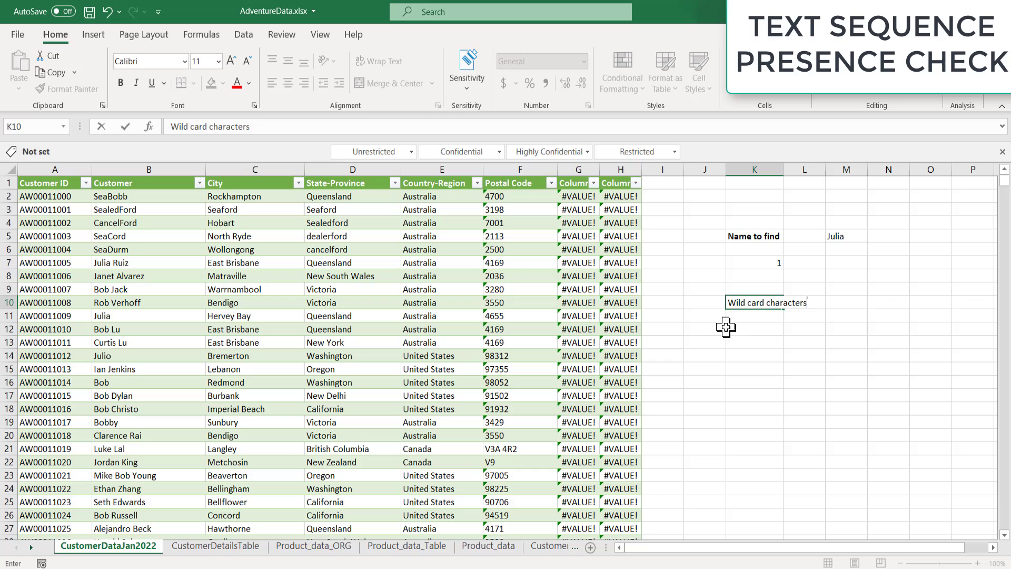
left_click(727, 328)
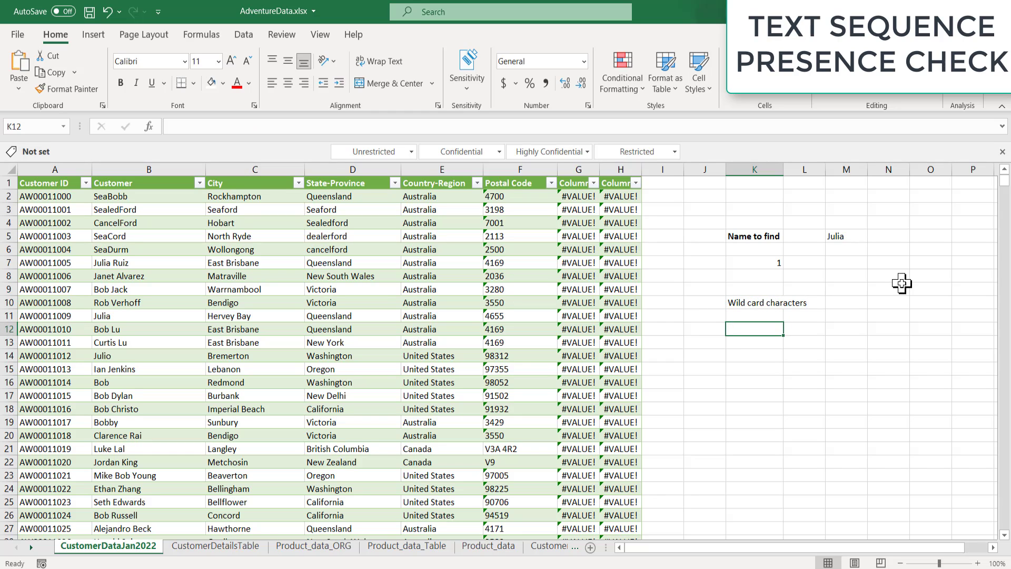
type("*")
key("Return")
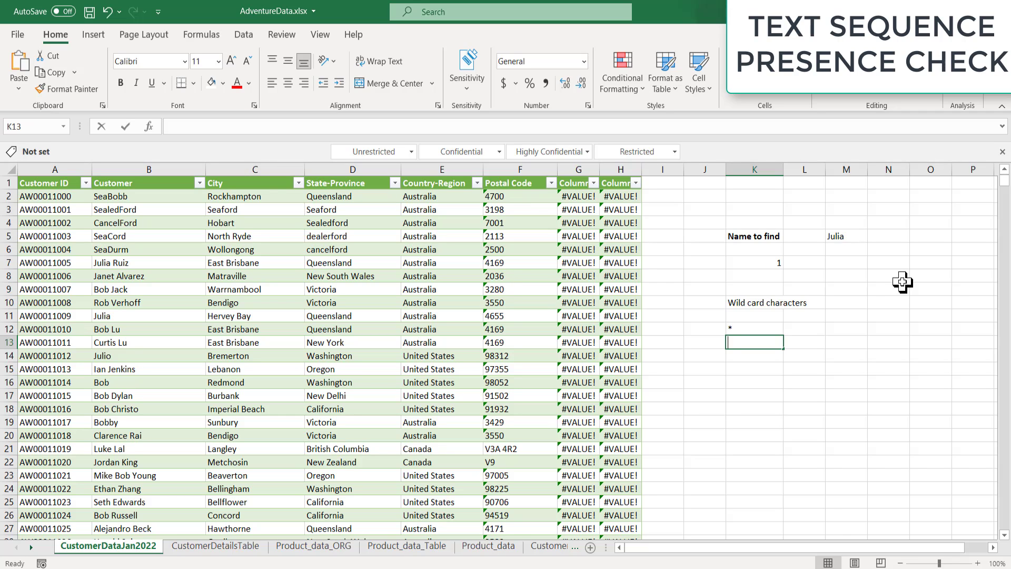
type("?")
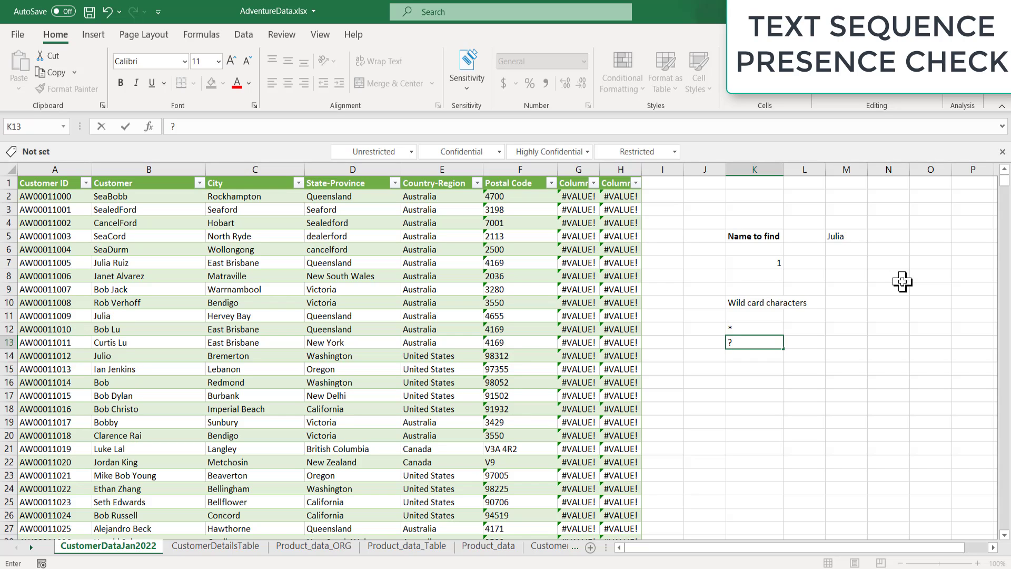
key("Return")
key("Up")
key("Up")
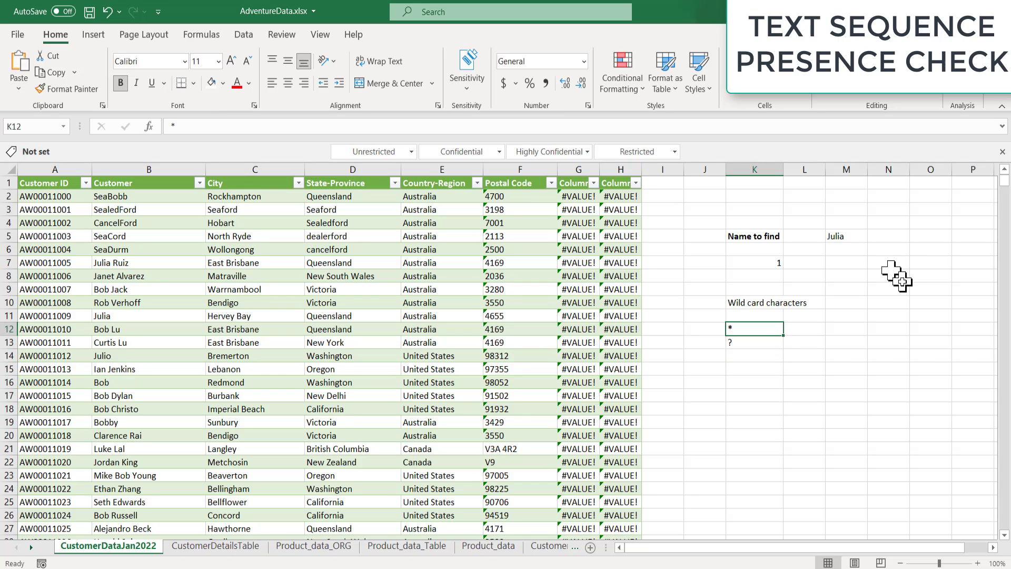
key("Up")
key("Up")
key("Up")
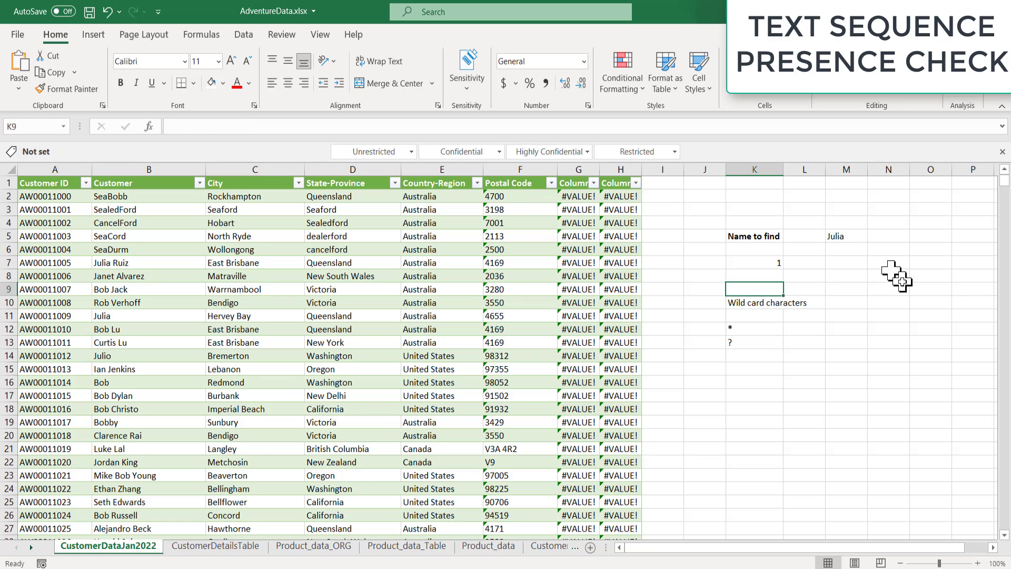
key("Down")
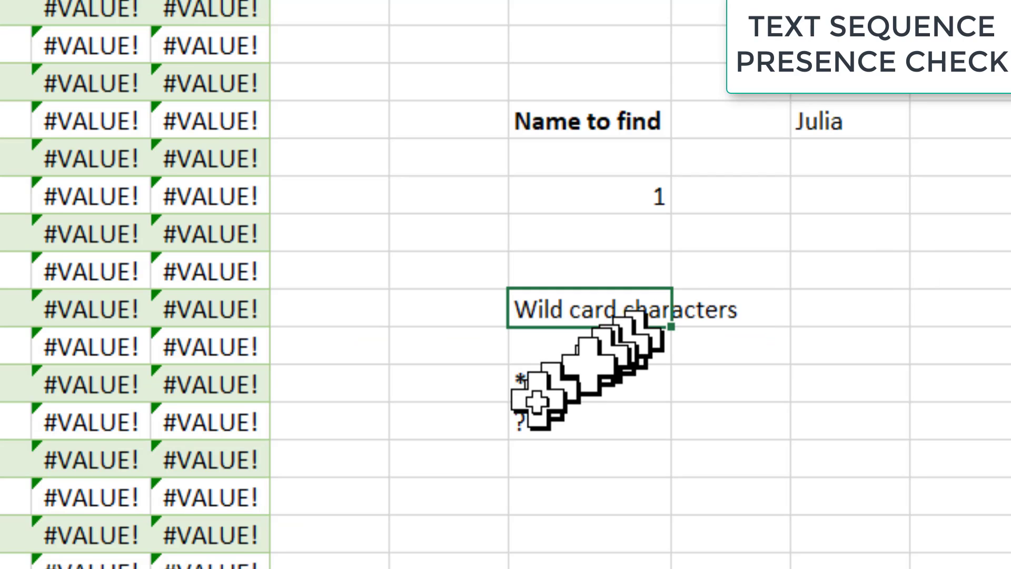
Step: Change K7's criteria to "*"&M5&"*" so it counts 11 names containing Julia
left_click(642, 198)
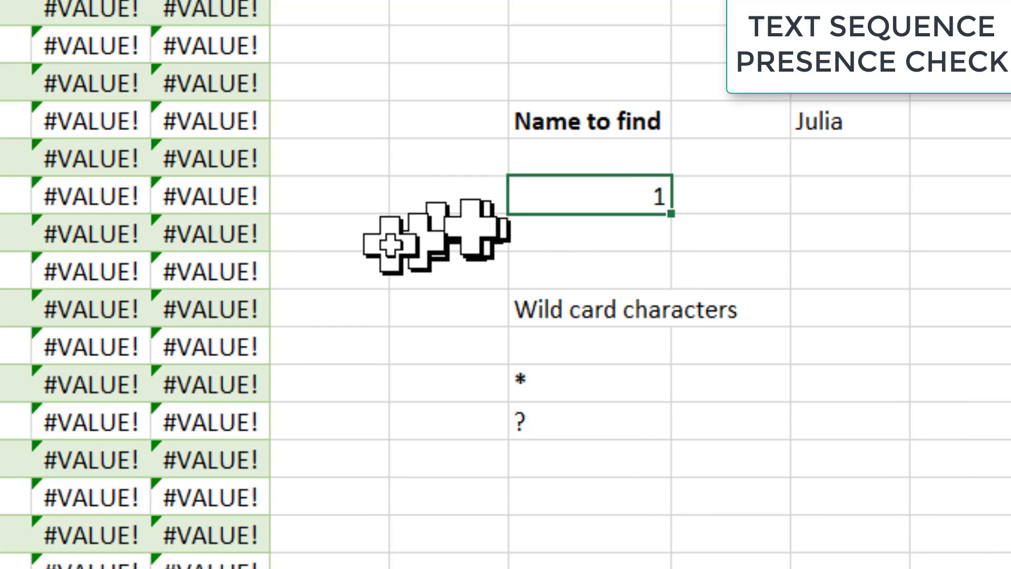
key("F2")
key("Left")
key("Left")
key("Left")
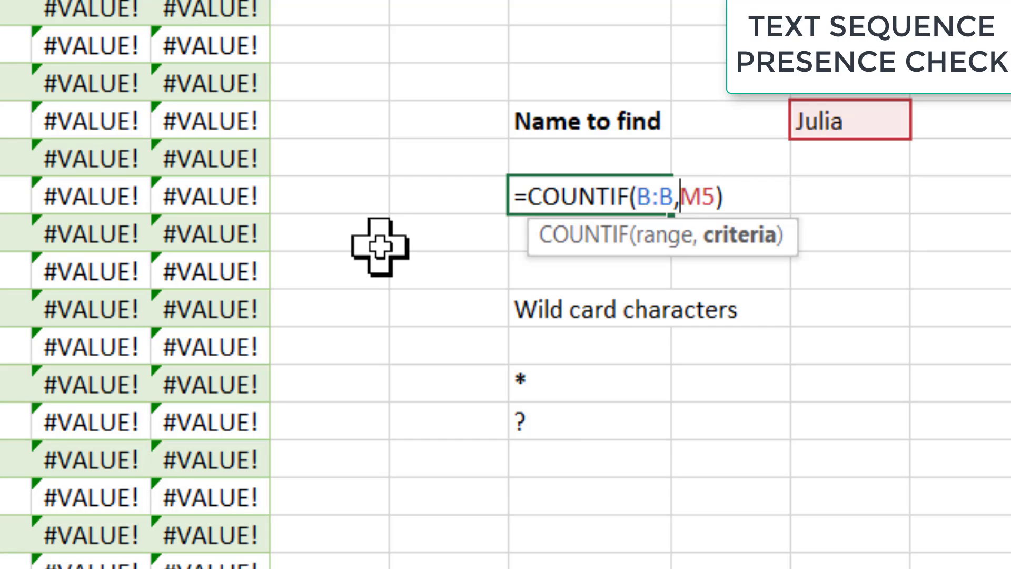
type("\"*")
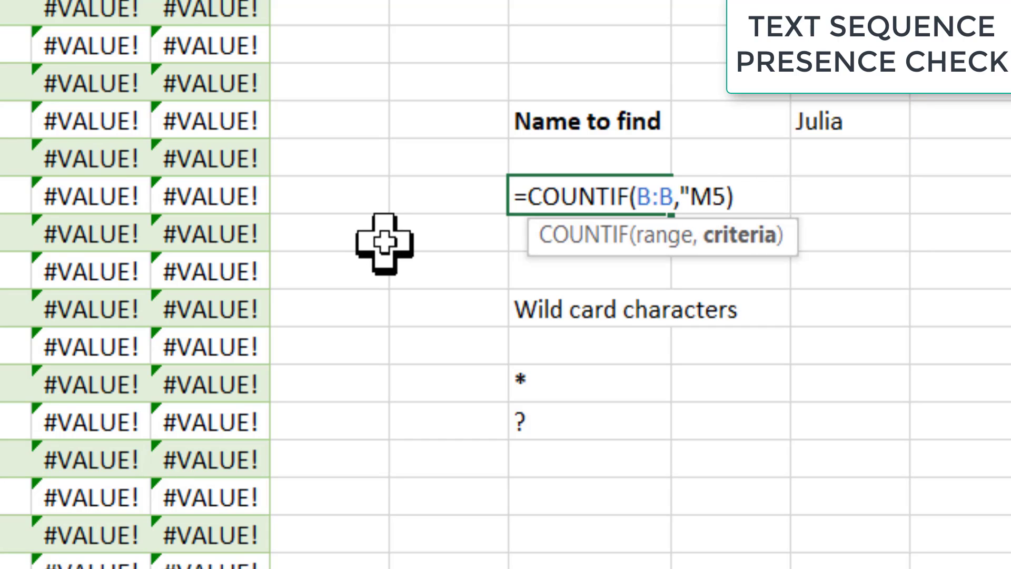
type("\"")
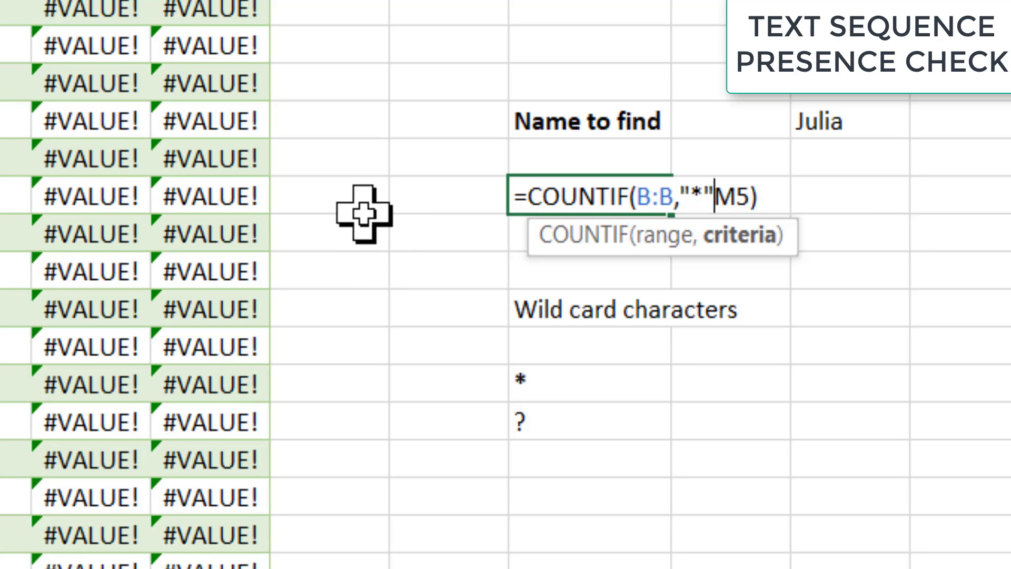
type("&")
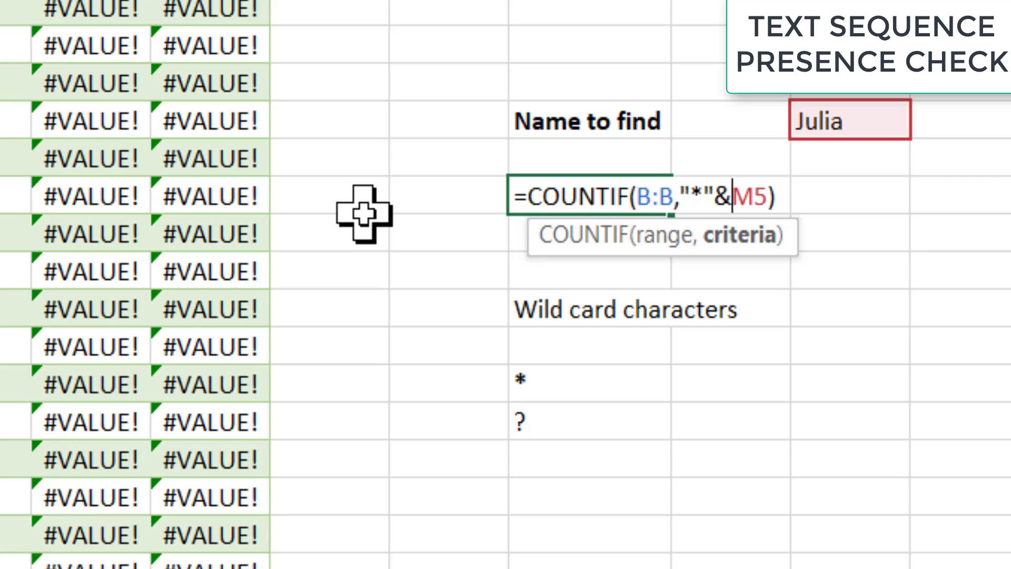
key("Right")
key("Right")
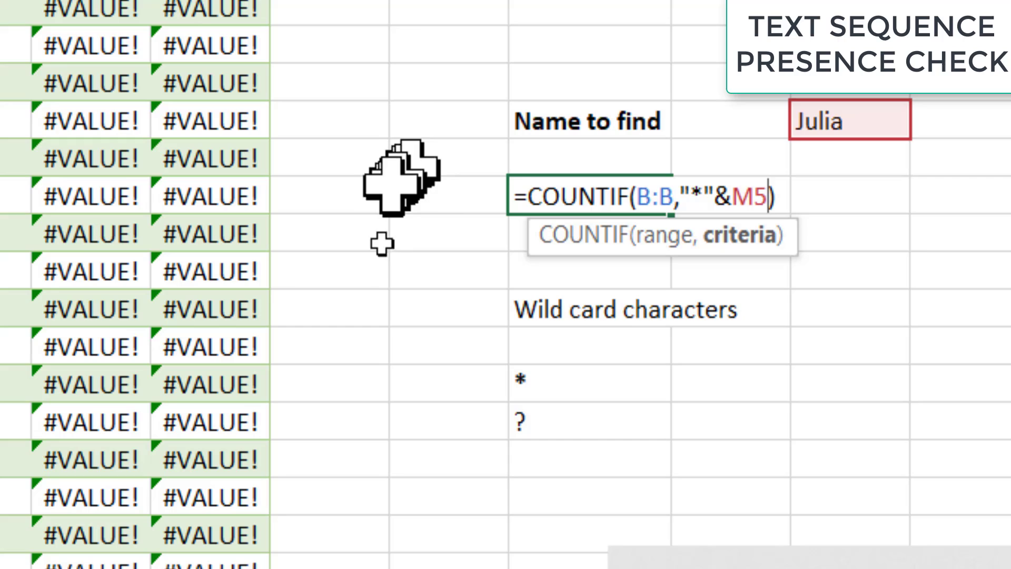
type("&")
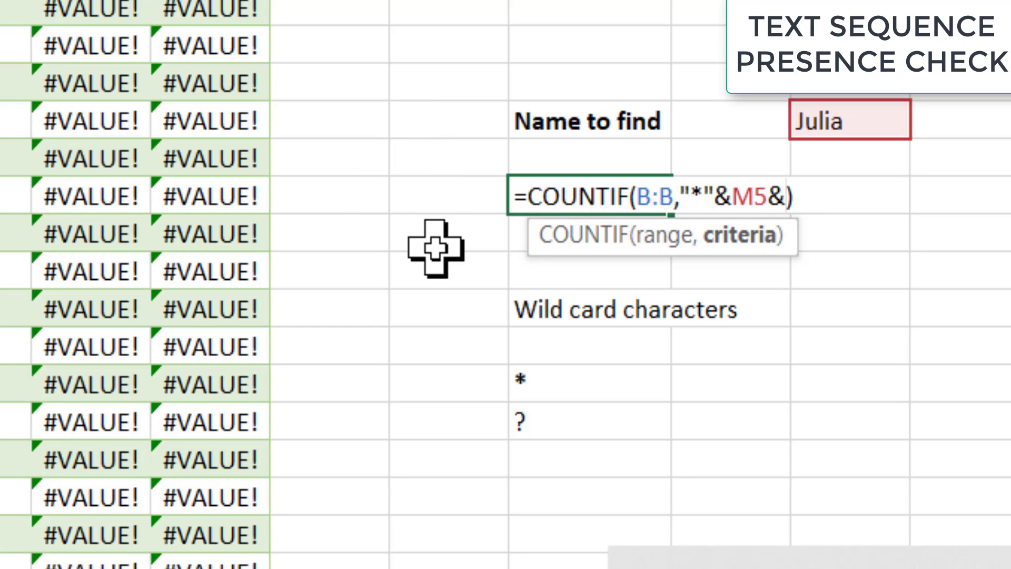
type("\"*\"")
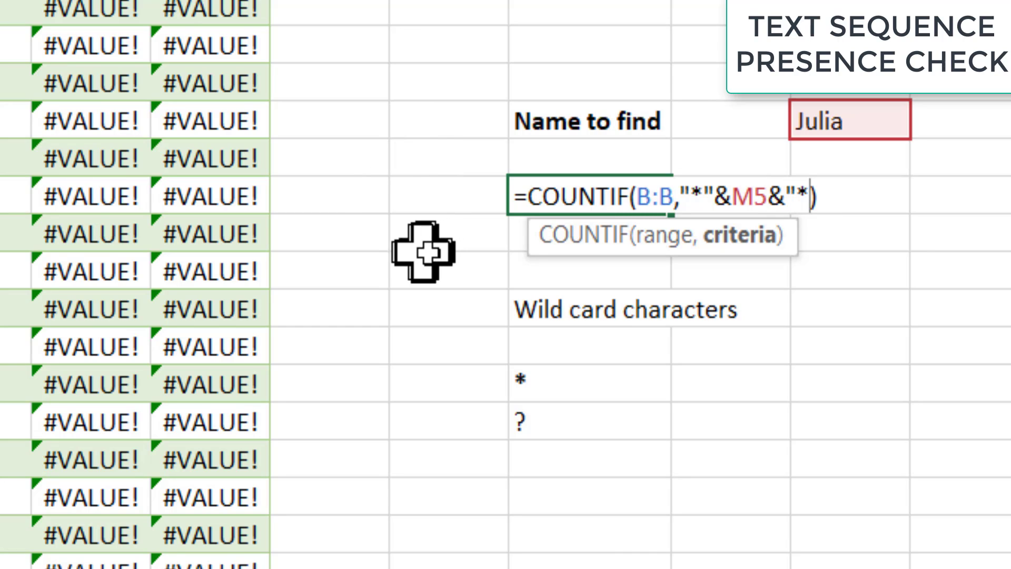
key("Return")
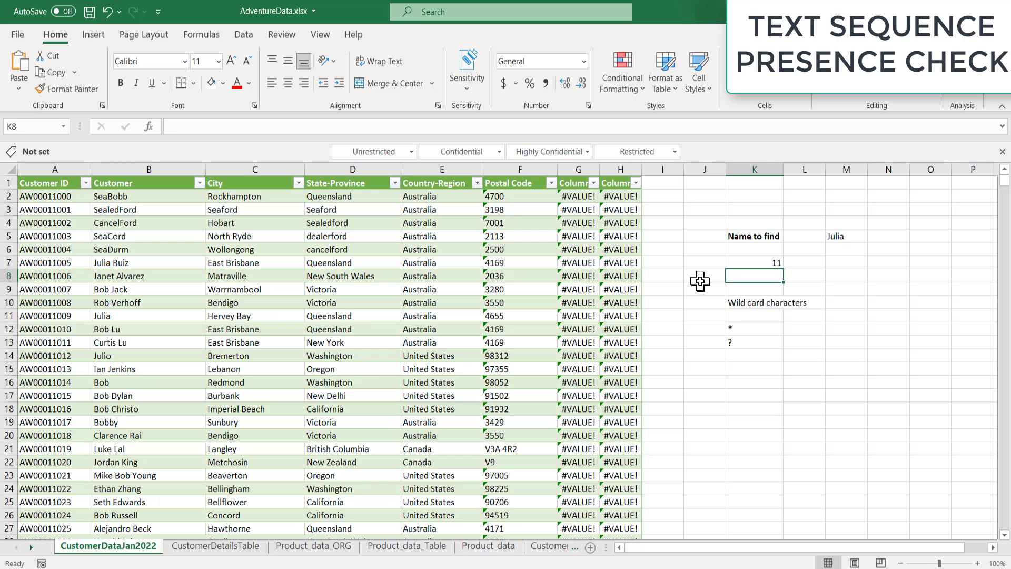
key("Up")
key("Up")
key("Up")
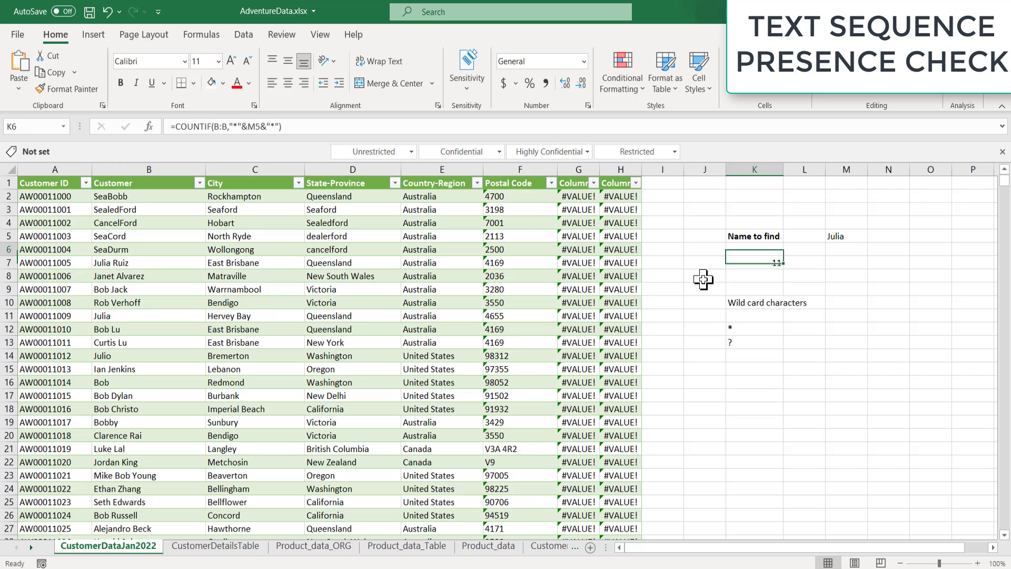
key("Right")
key("Right")
key("Left")
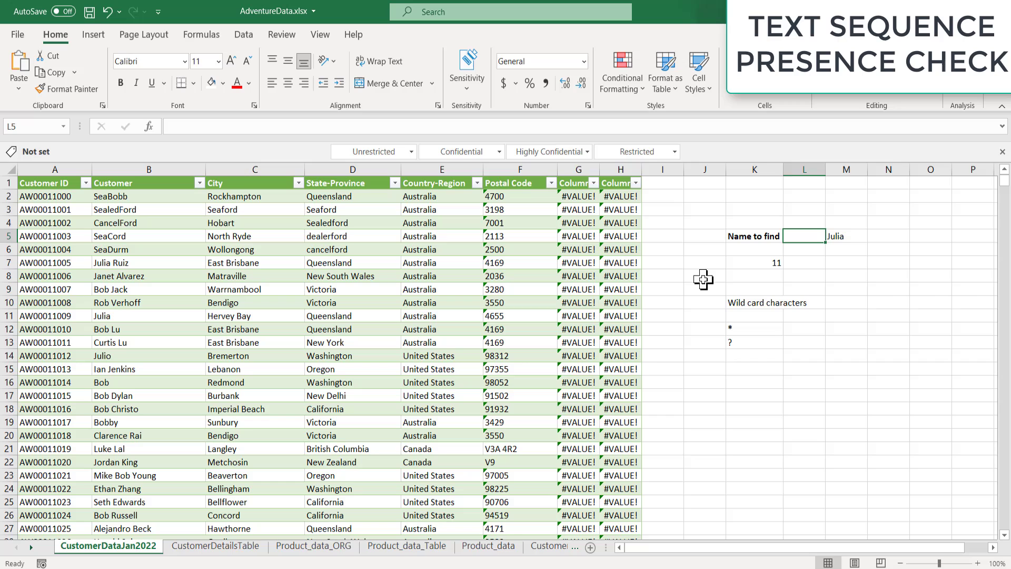
Step: Filter the Customer column to names containing 'Julia' and select the 11 results
left_click(745, 263)
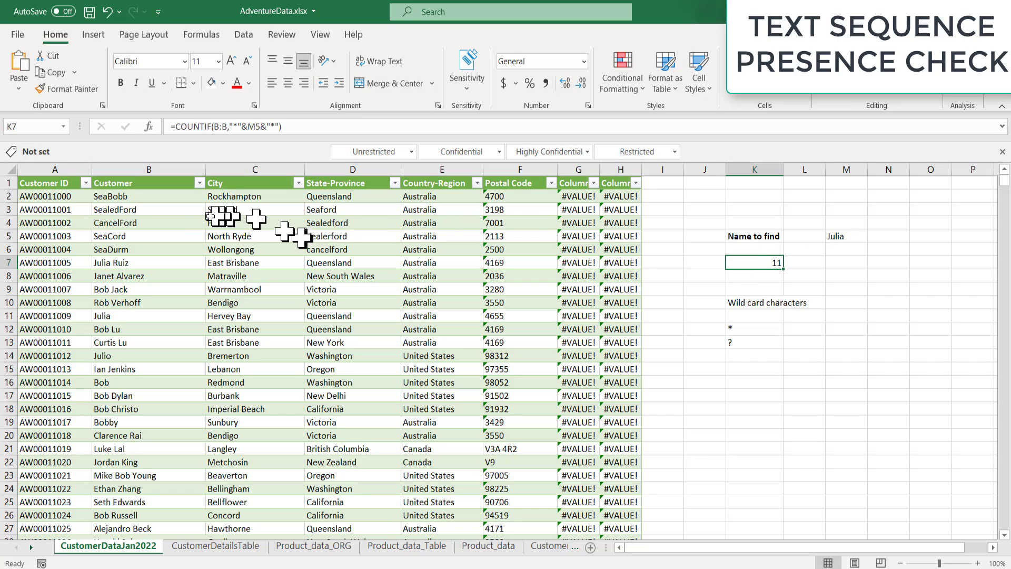
left_click(199, 183)
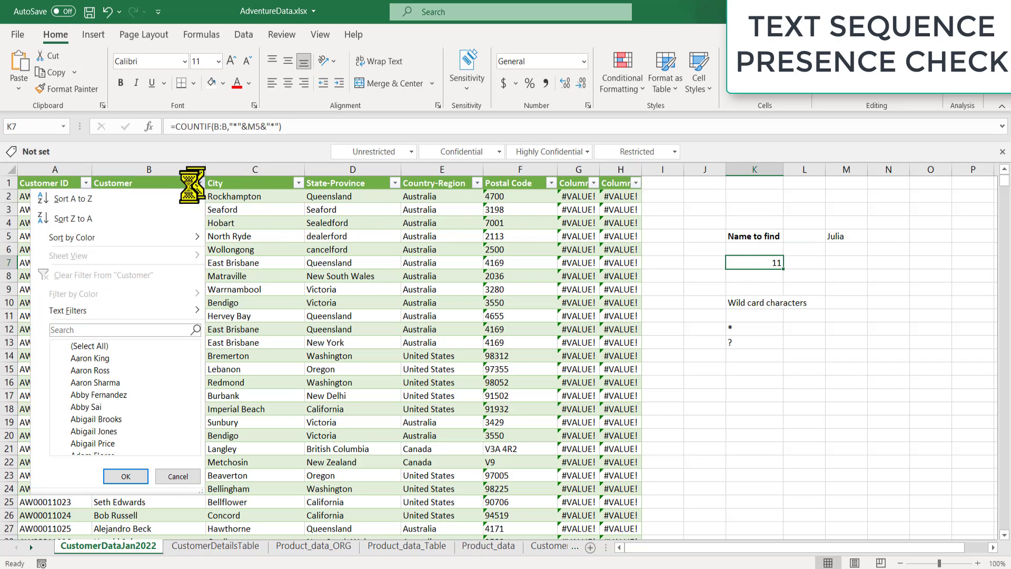
left_click(105, 311)
left_click(261, 371)
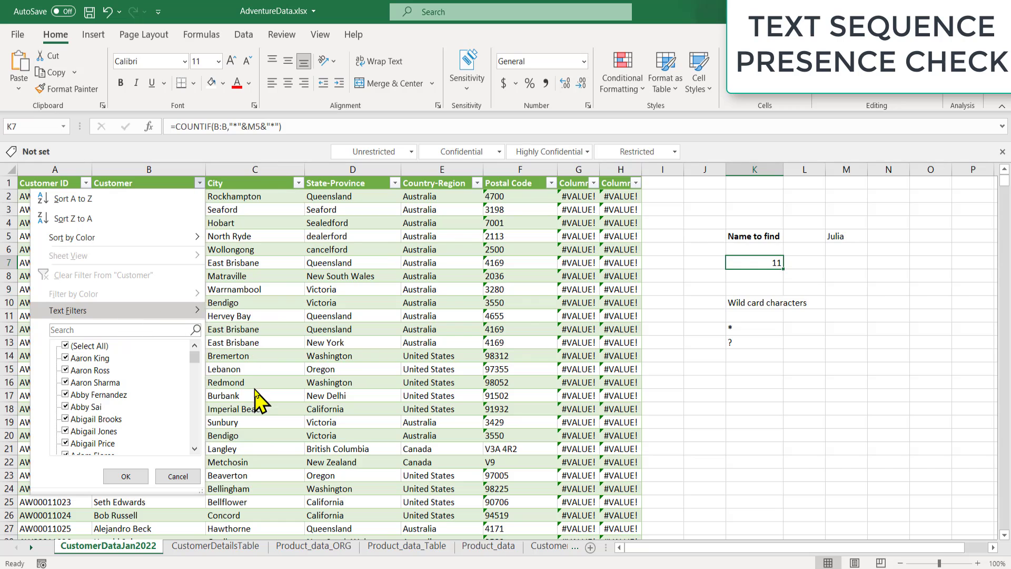
type("Julia")
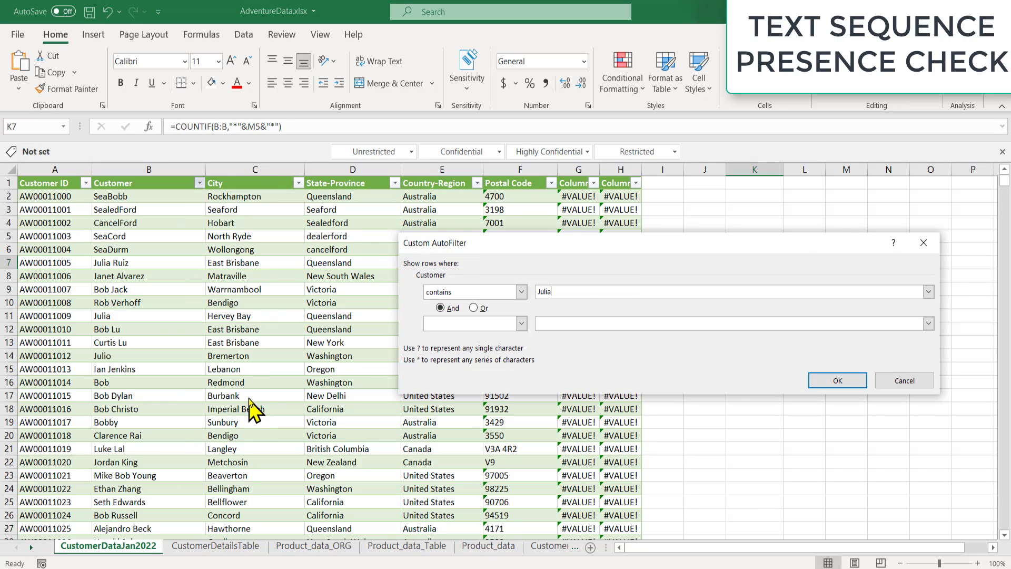
key("Return")
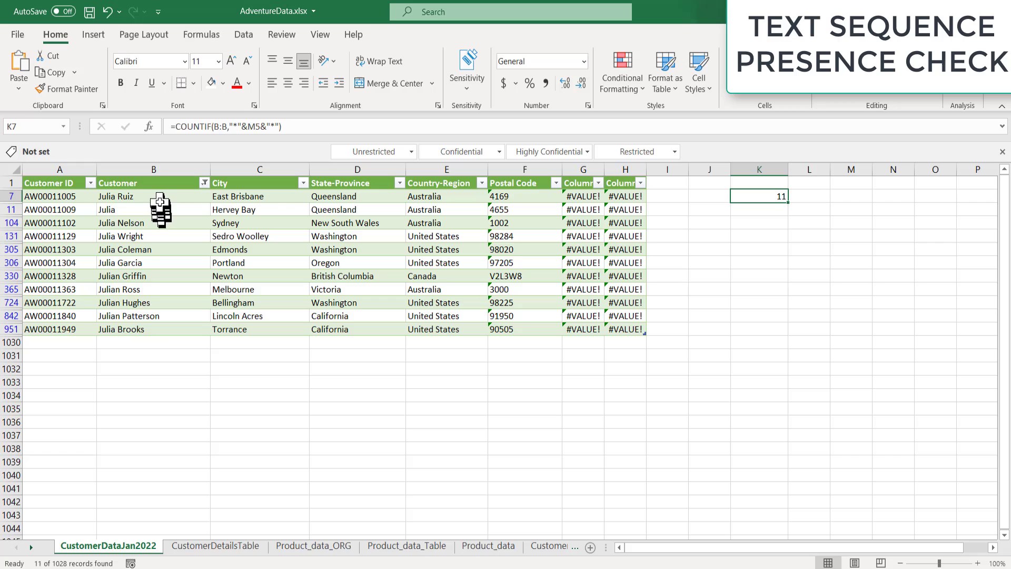
left_click_drag(160, 200, 164, 329)
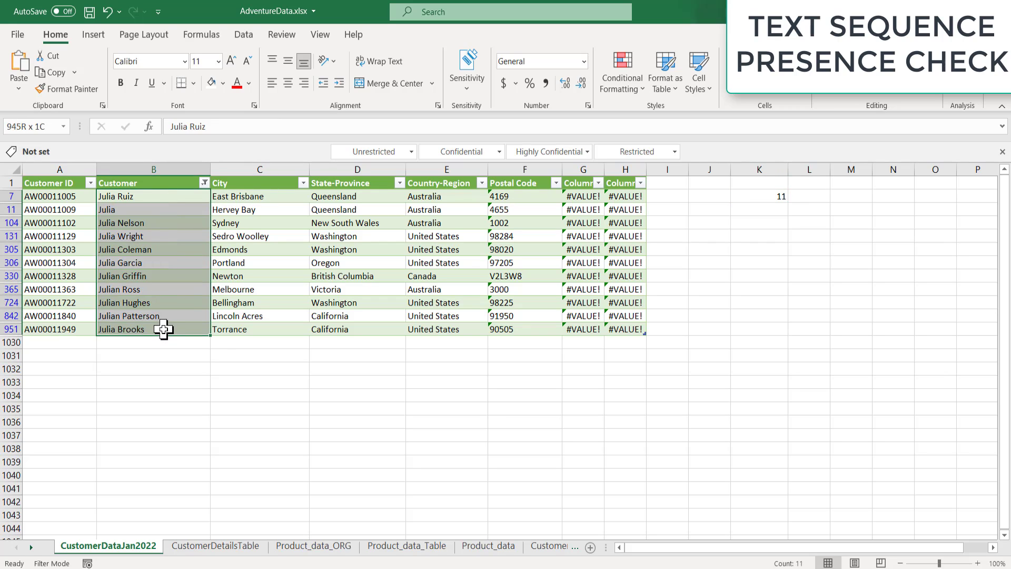
Step: Show all customers again, then reapply the Customer contains 'Julia' text filter
left_click(204, 183)
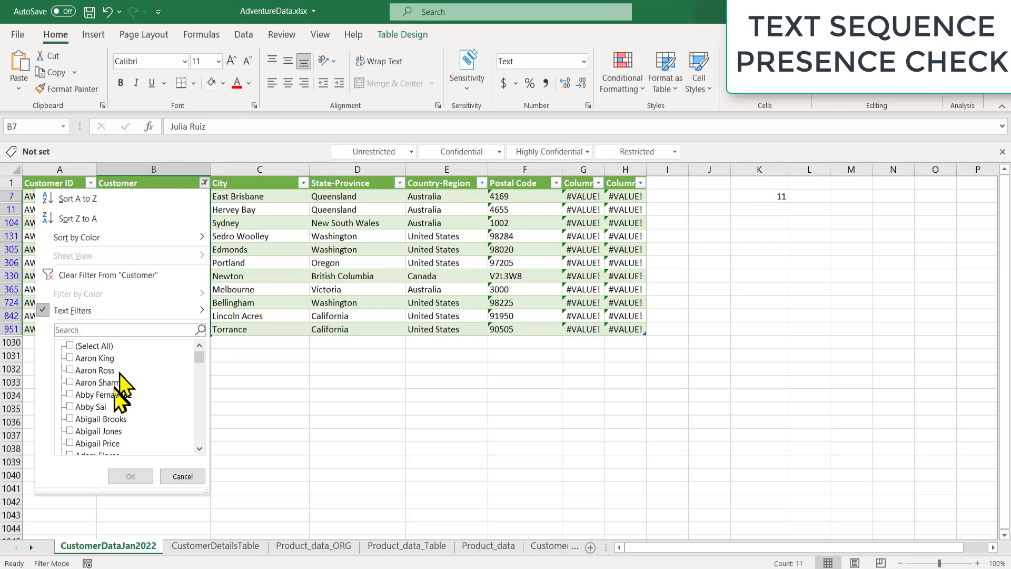
left_click(95, 346)
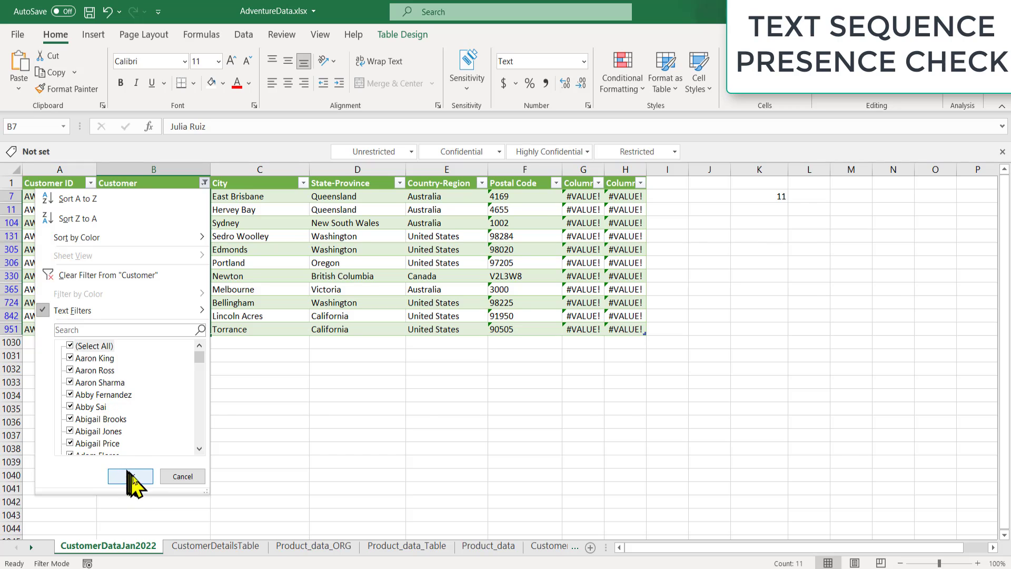
left_click(130, 476)
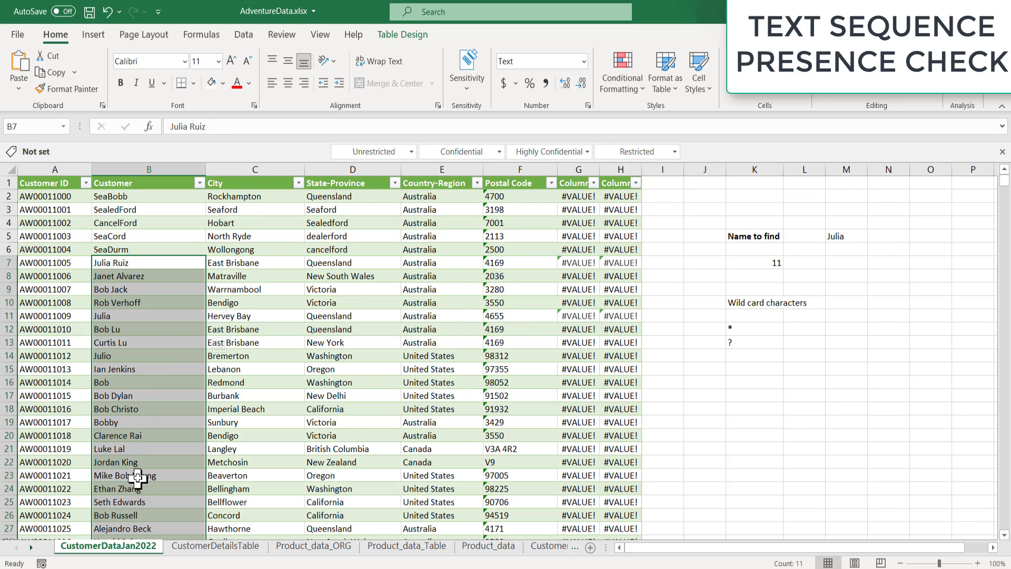
left_click(200, 182)
mouse_move(164, 314)
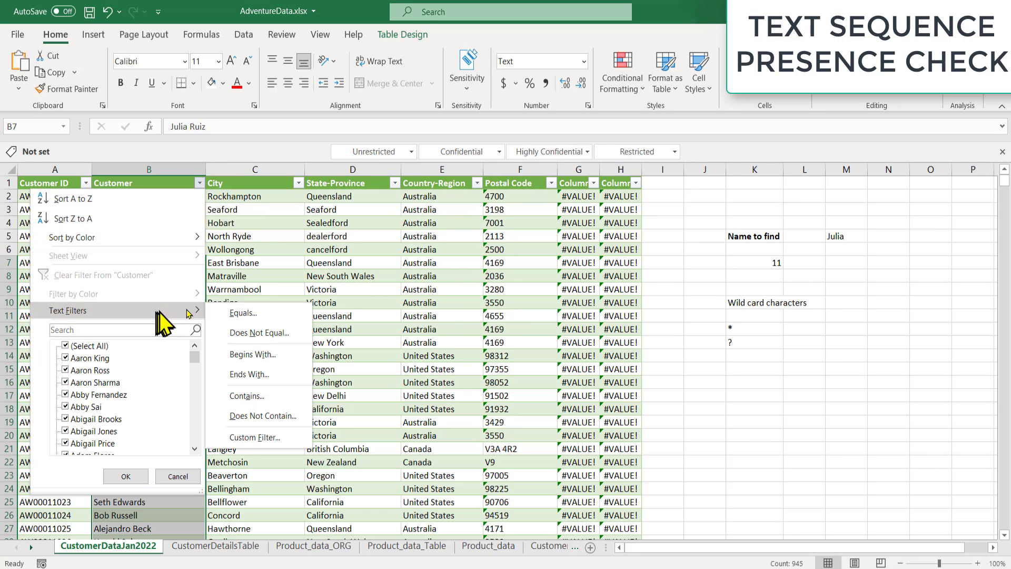
left_click(256, 403)
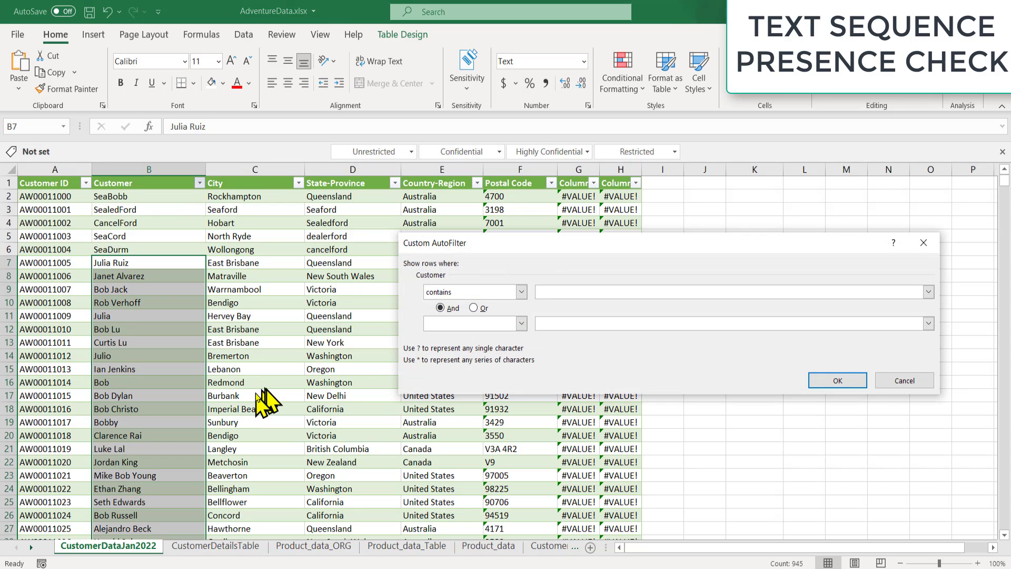
key("Return")
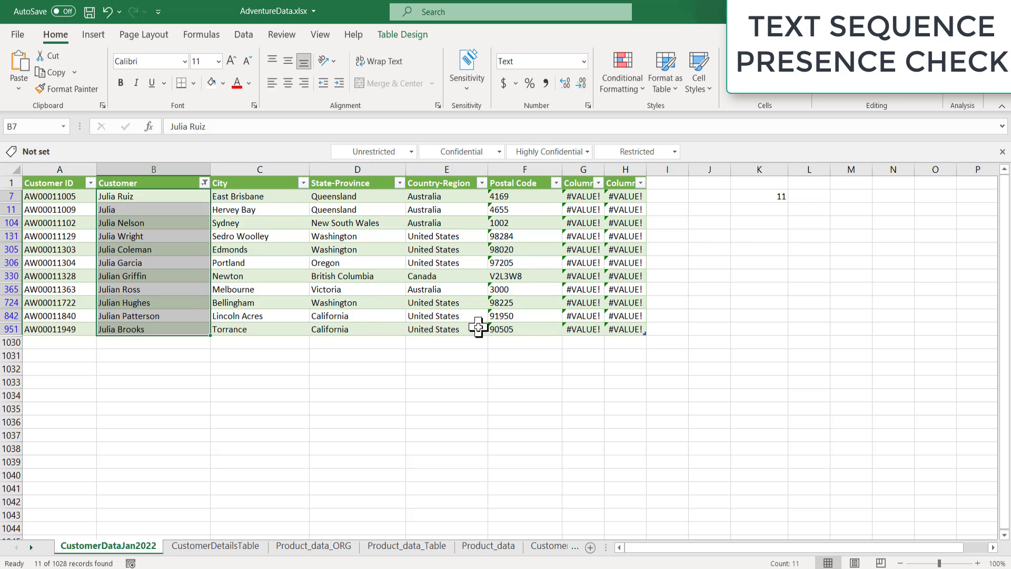
Step: Clear the Customer filter so every record shows again
key("alt+a")
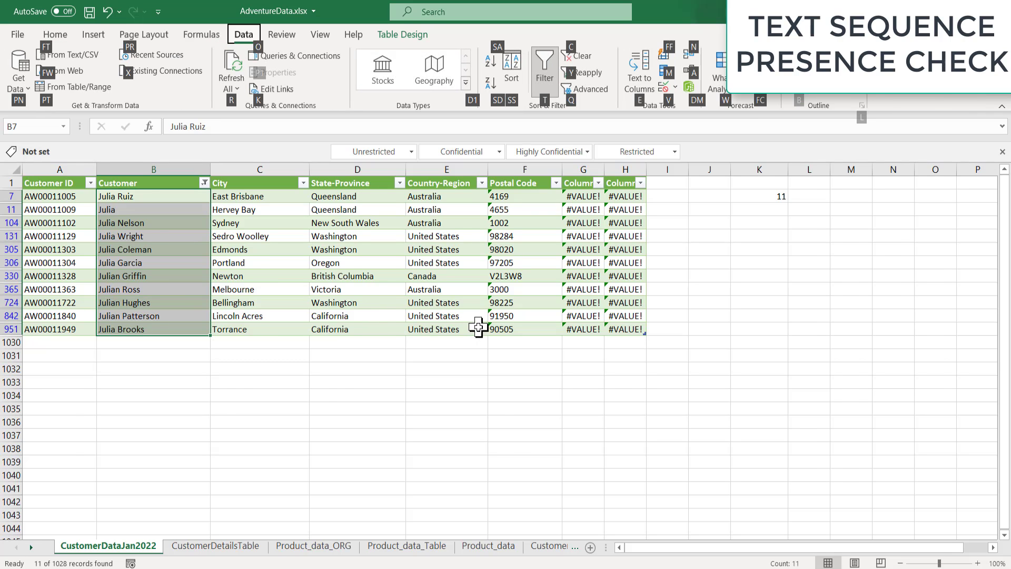
key("c")
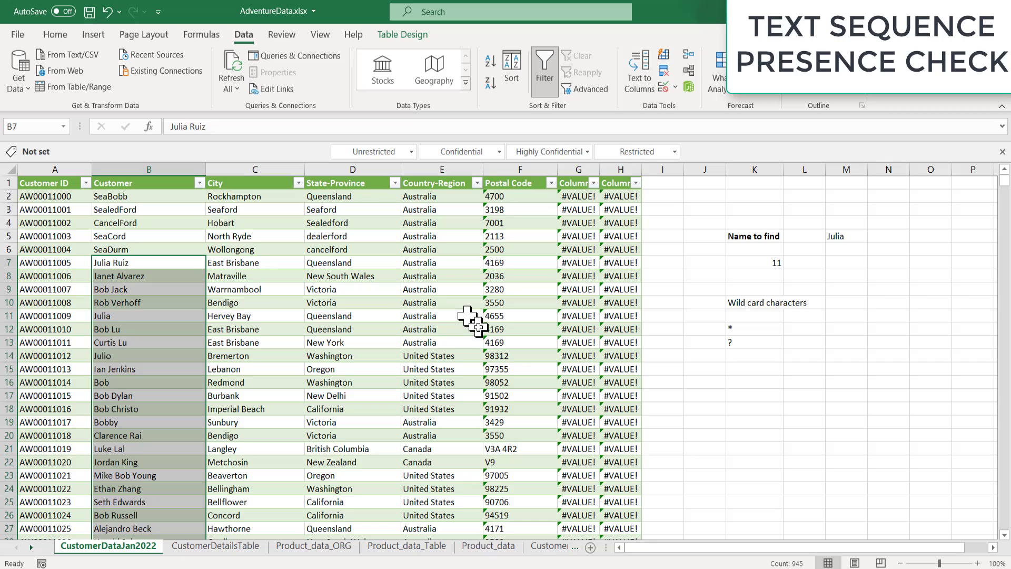
left_click(705, 315)
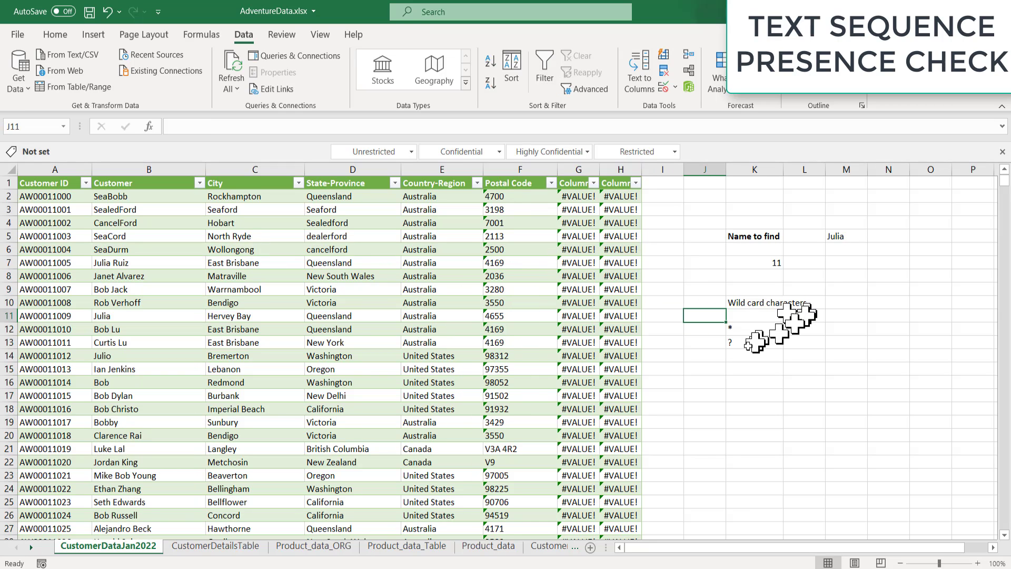
Step: Append >0 to K7's wildcard COUNTIF formula so it returns TRUE for Julia
left_click(768, 263)
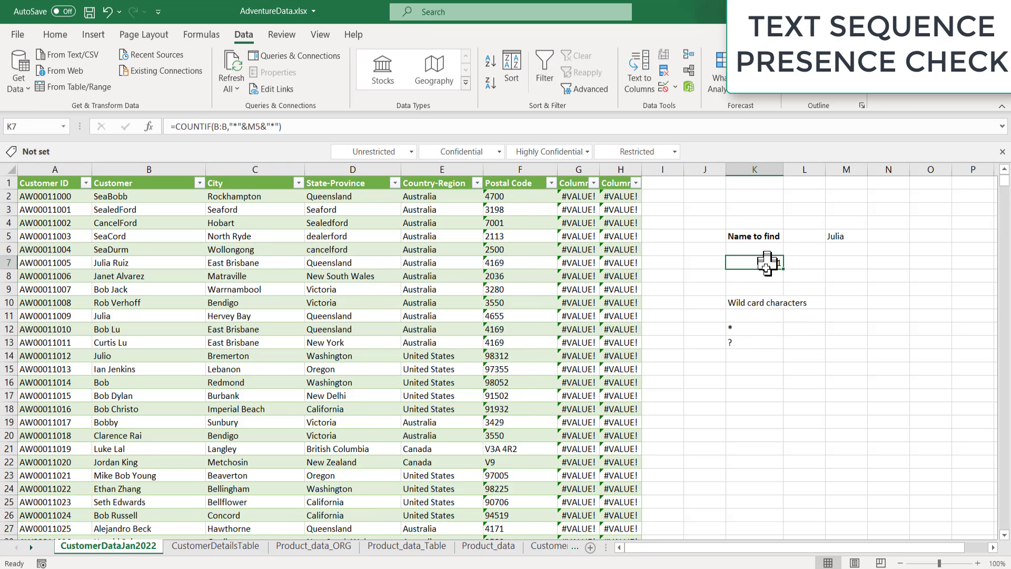
left_click(350, 126)
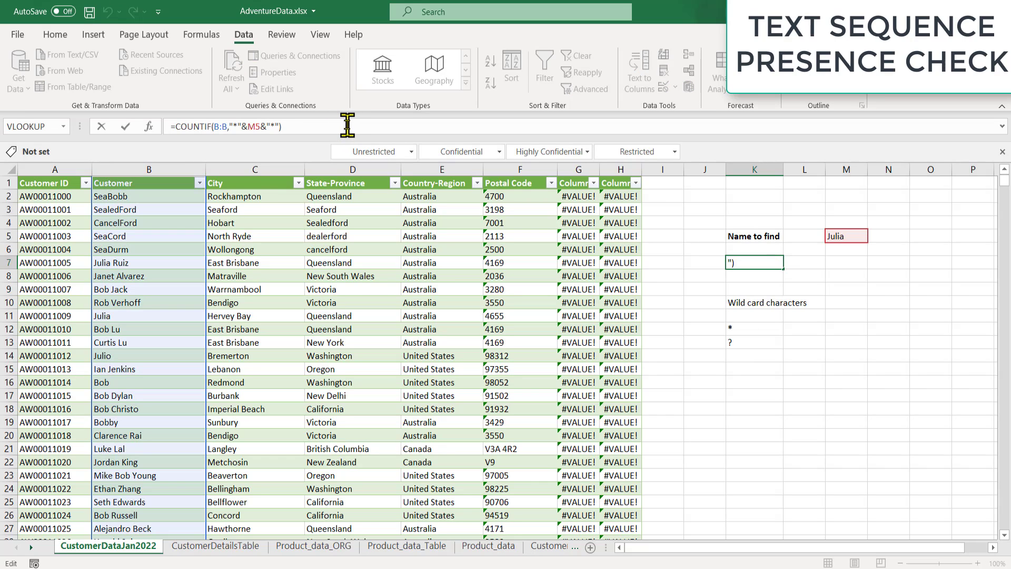
type(">0")
key("Return")
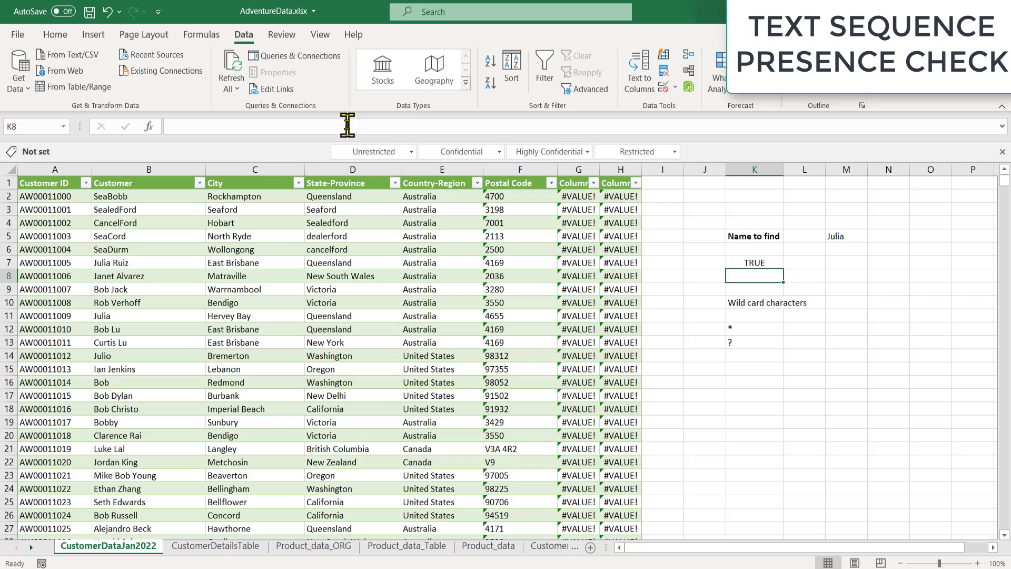
left_click(764, 264)
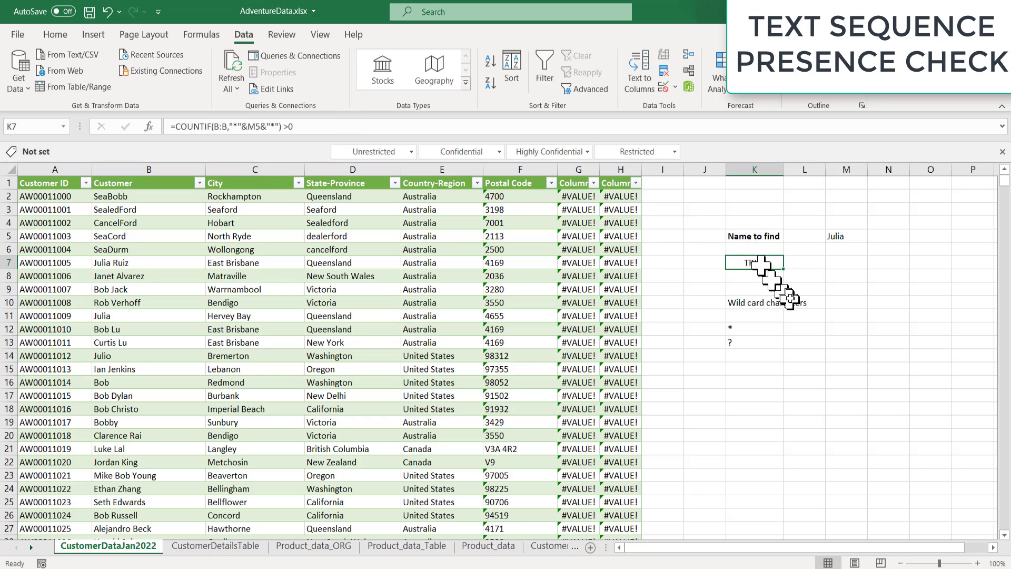
left_click(742, 342)
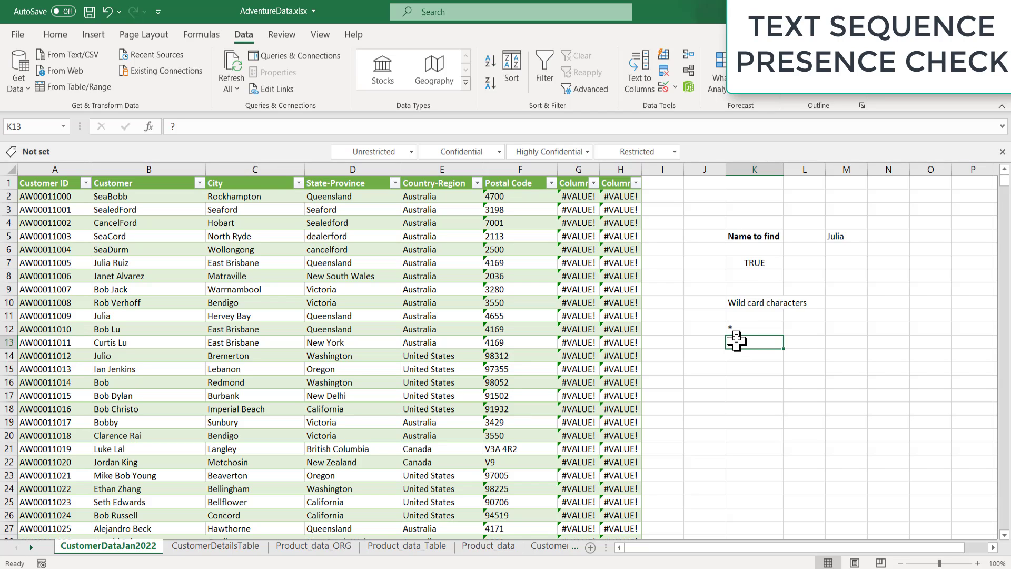
left_click(752, 278)
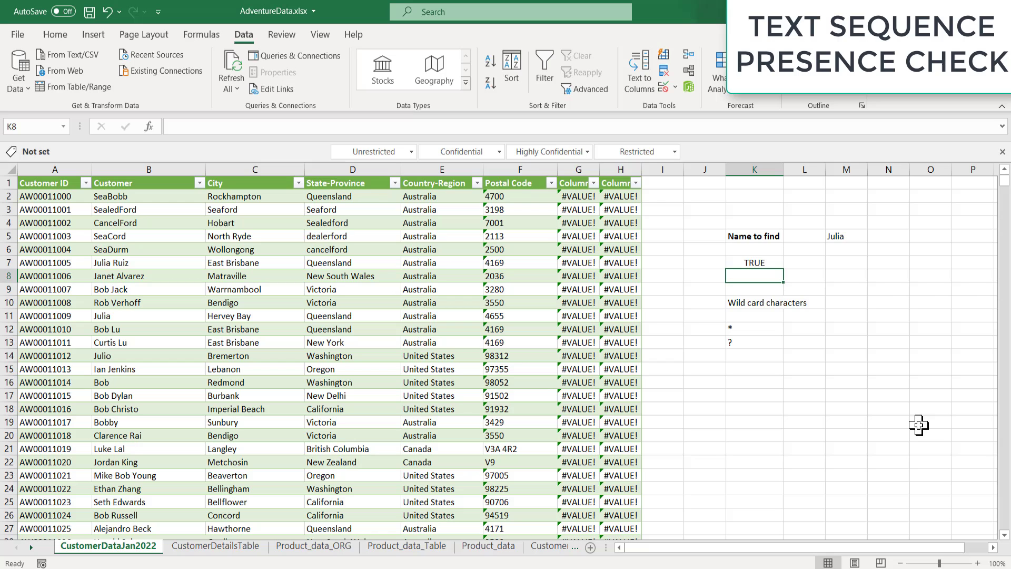
Step: Enter =COUNTIF(B:B,"???"&M5) in K8, which returns 0 matches
type("=")
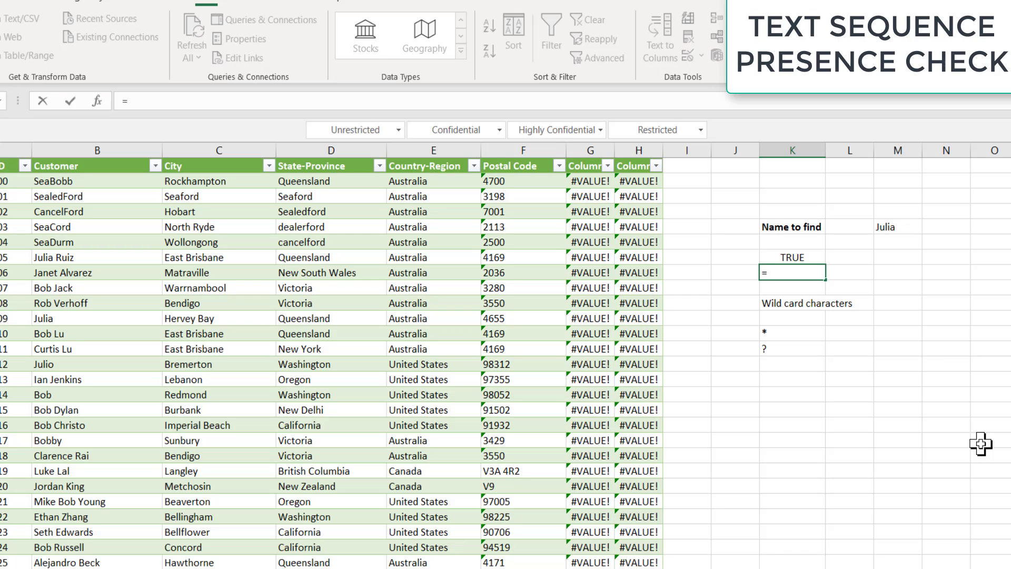
type("countif")
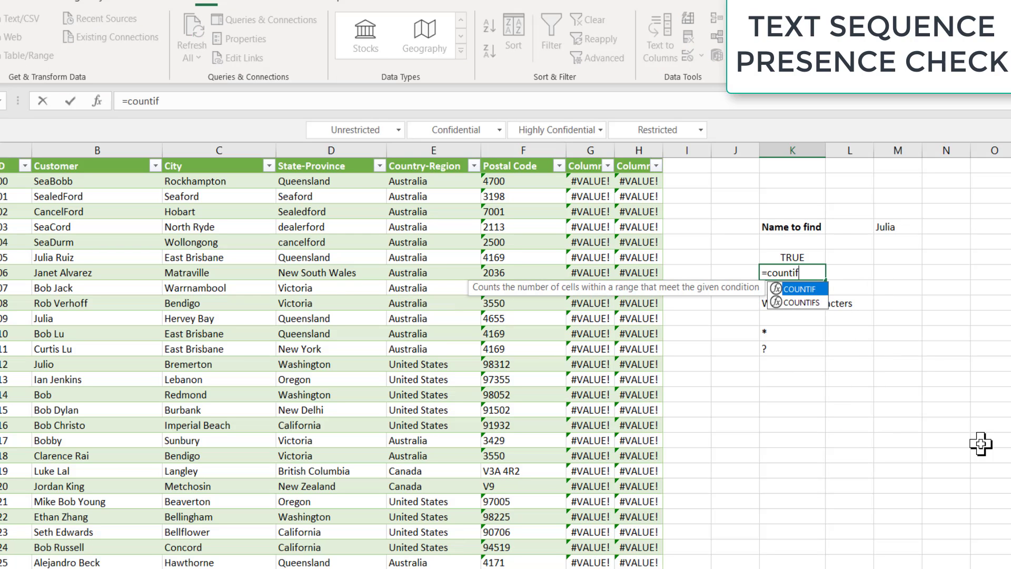
type("(")
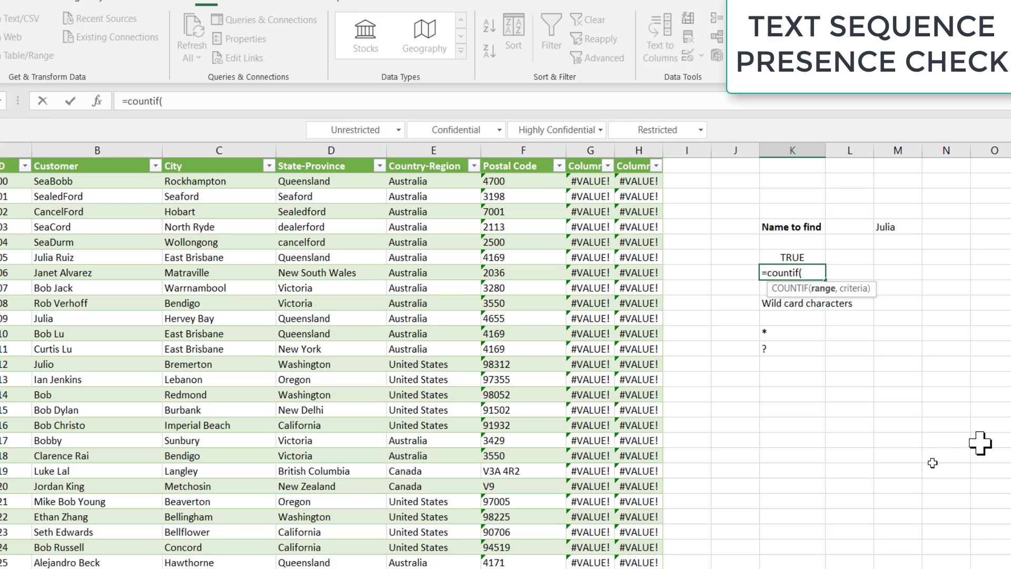
left_click(67, 151)
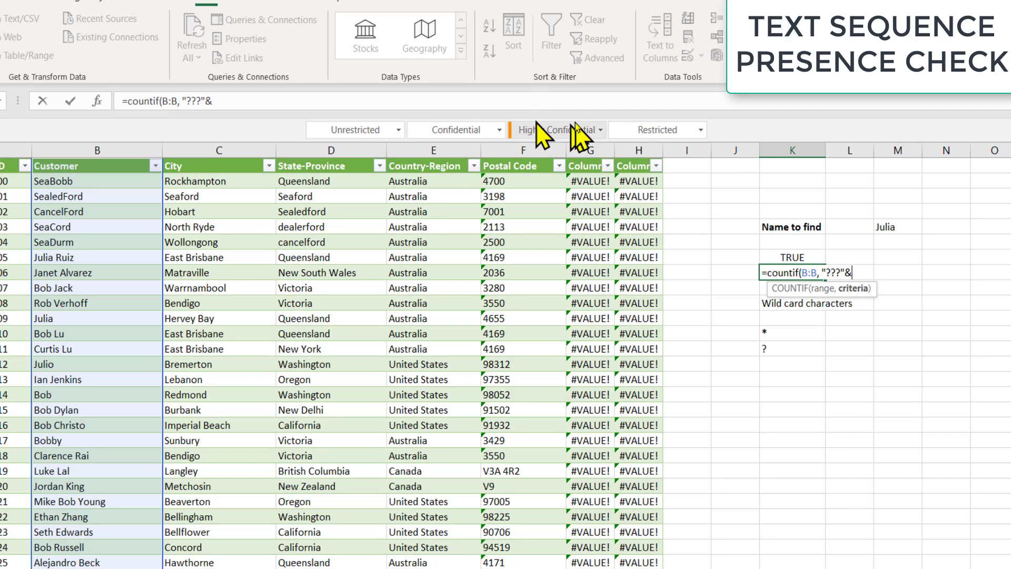
left_click(885, 227)
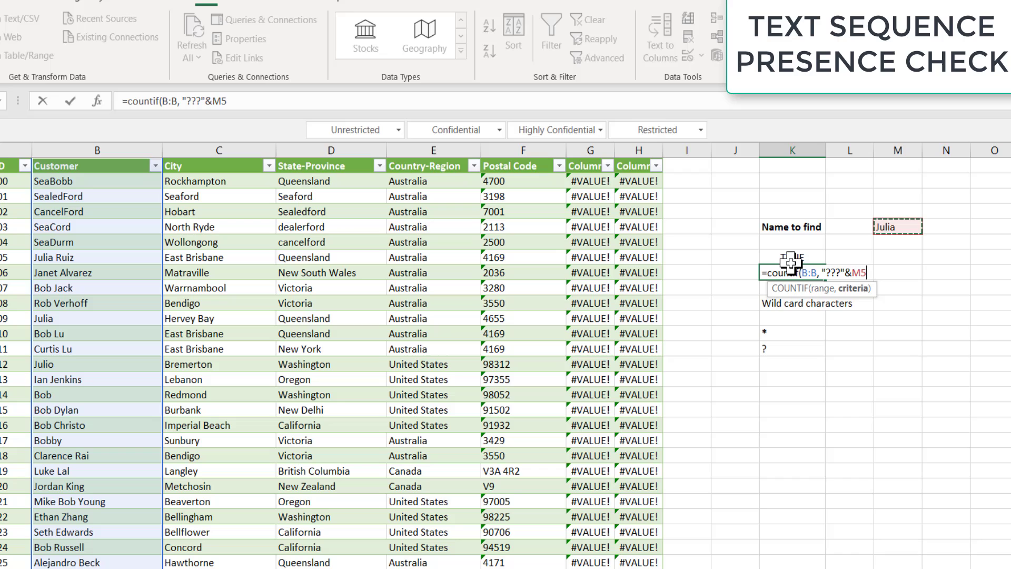
key("Return")
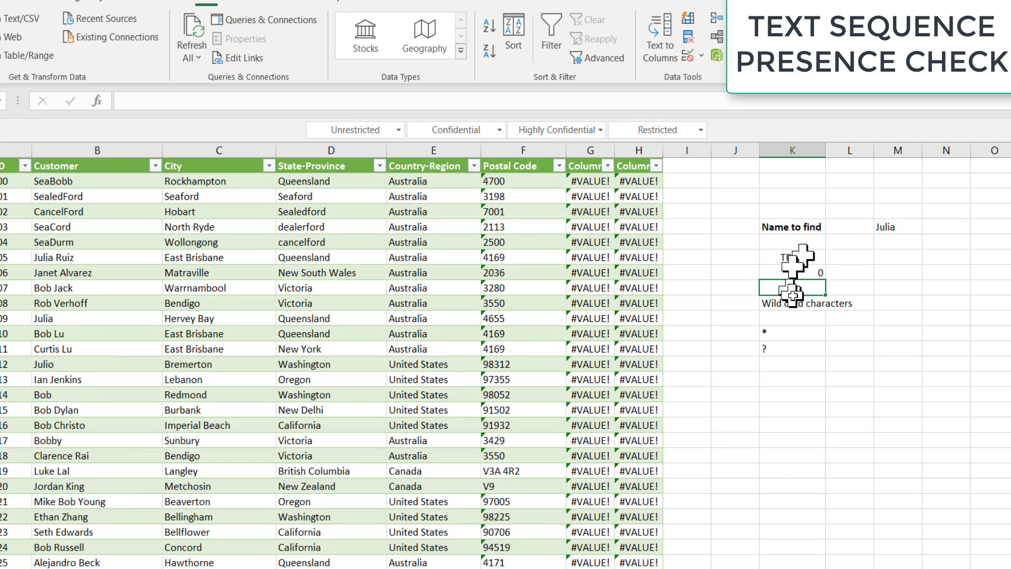
left_click(793, 271)
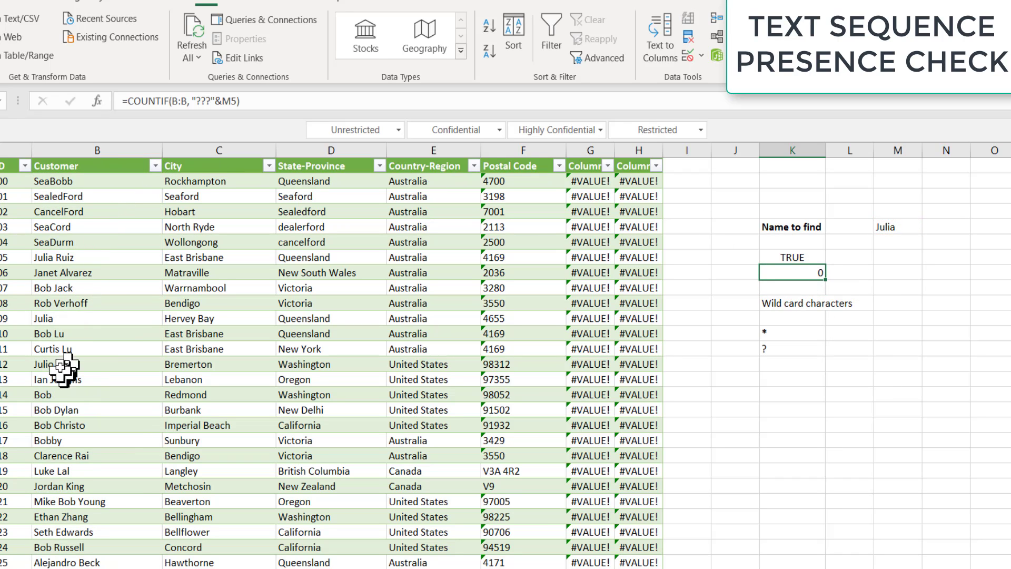
left_click(73, 334)
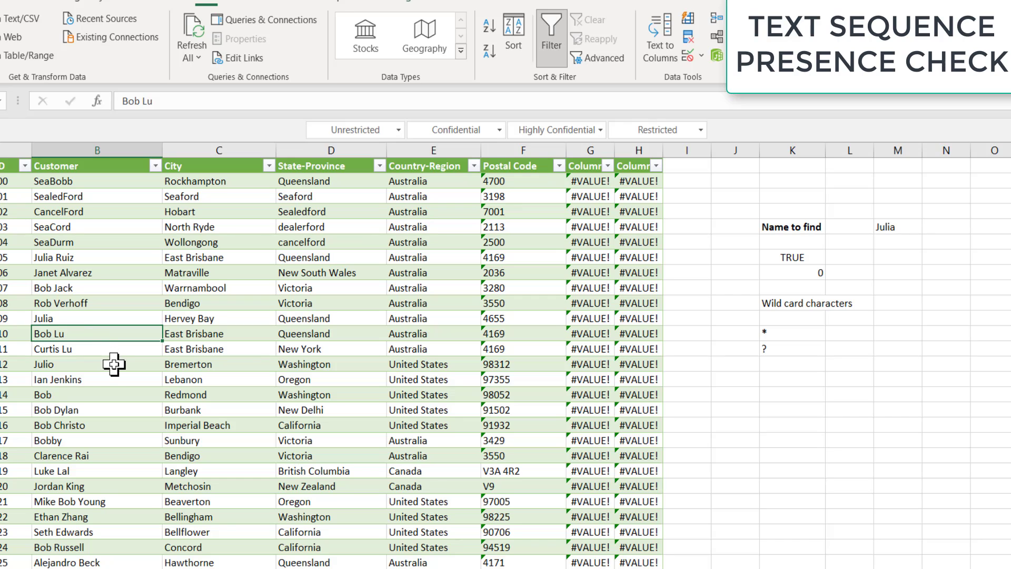
type("abcJulia")
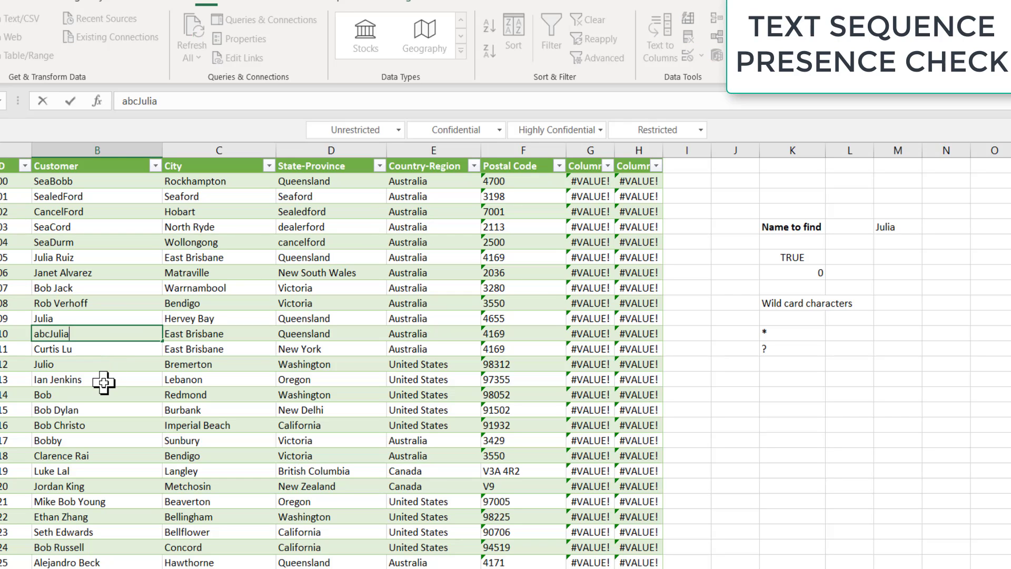
key("Return")
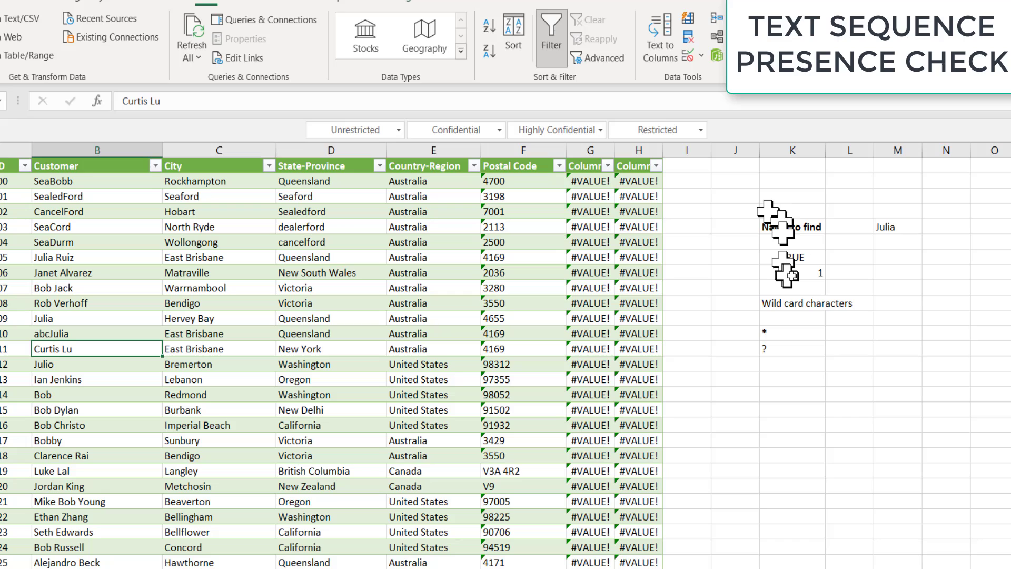
left_click(800, 273)
left_click(90, 343)
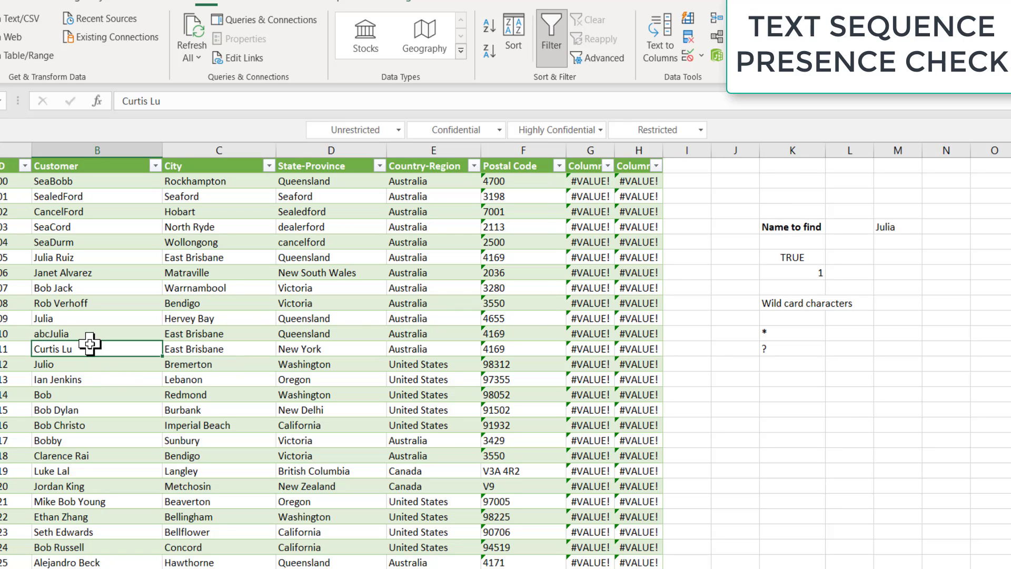
type("cdeJulia")
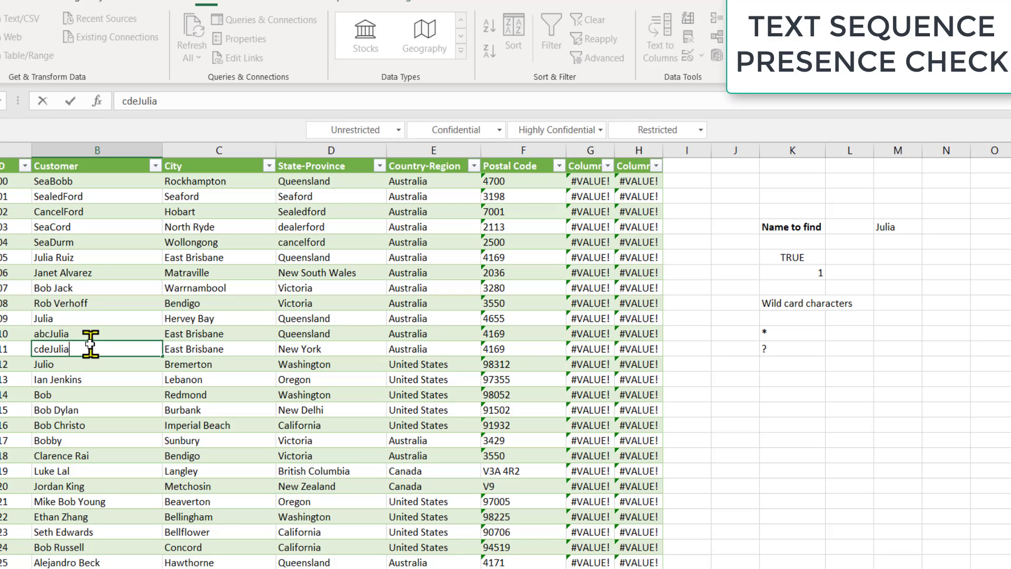
key("Return")
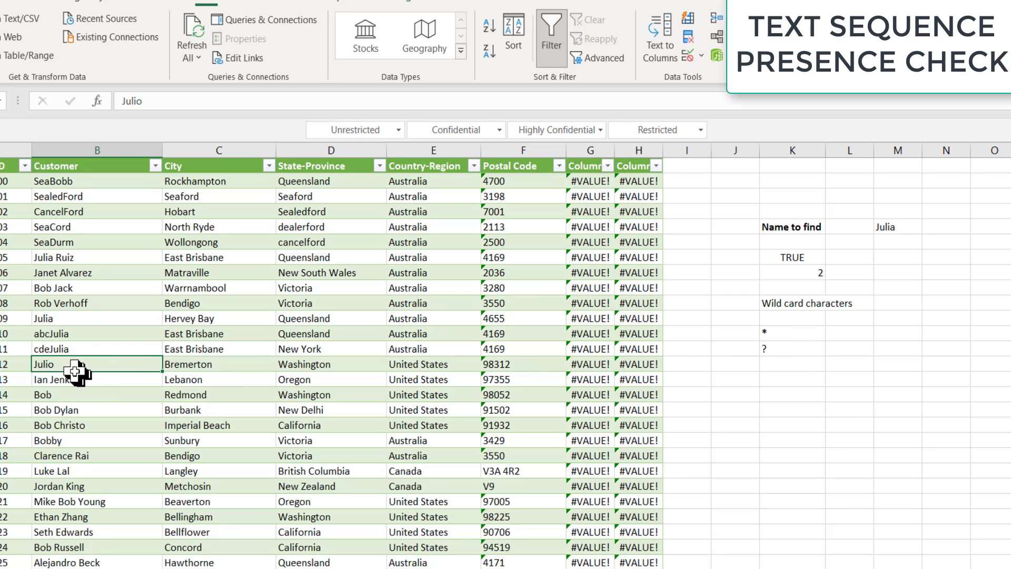
Step: Change Julio to abcdJulia and re-enter ? in the wildcard example cell
double_click(74, 367)
key("Home")
type("abc")
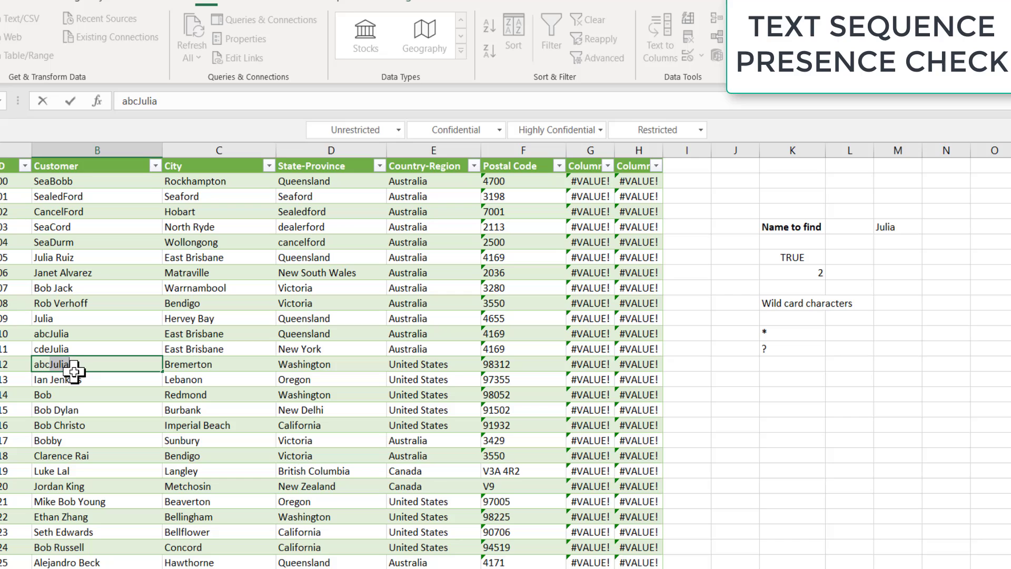
key("Delete")
key("Delete")
key("Delete")
key("Delete")
key("Delete")
type("d")
key("Return")
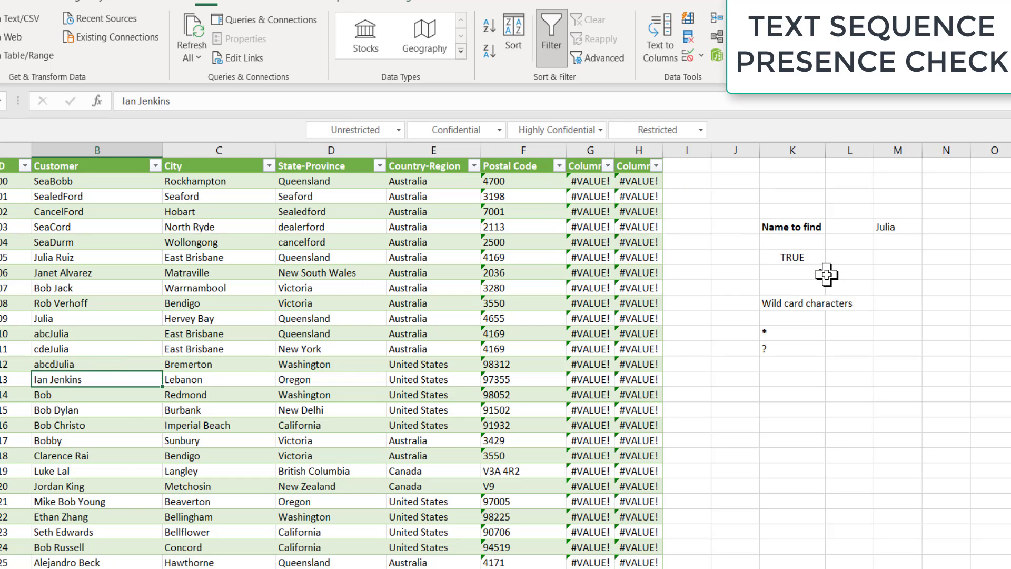
left_click(768, 350)
type("?")
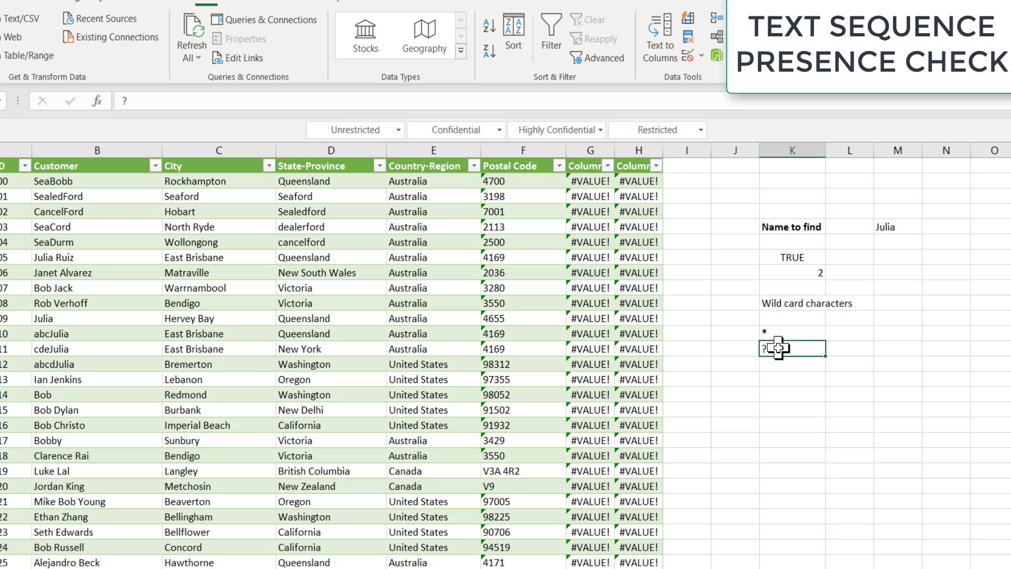
left_click(777, 334)
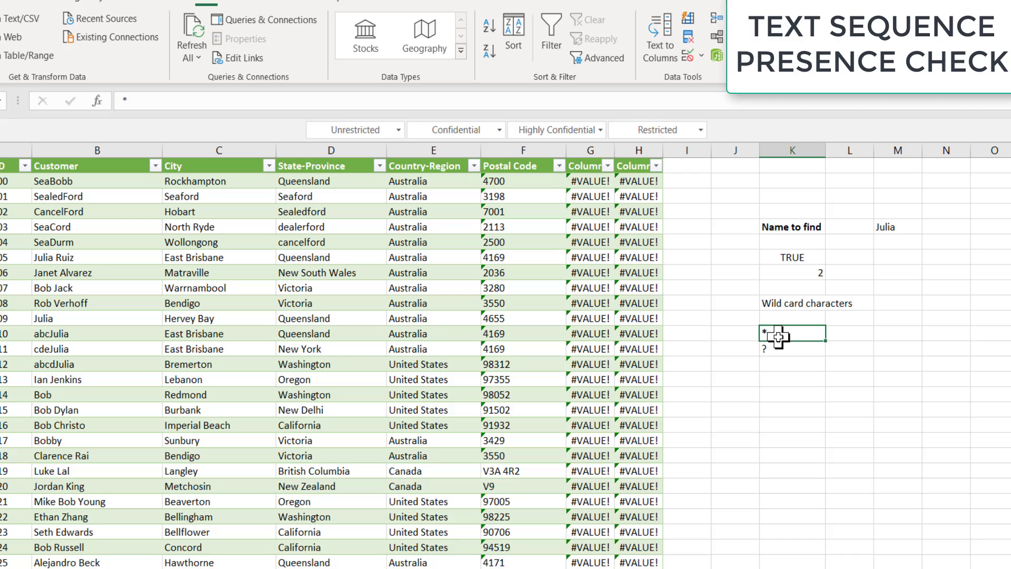
left_click(776, 381)
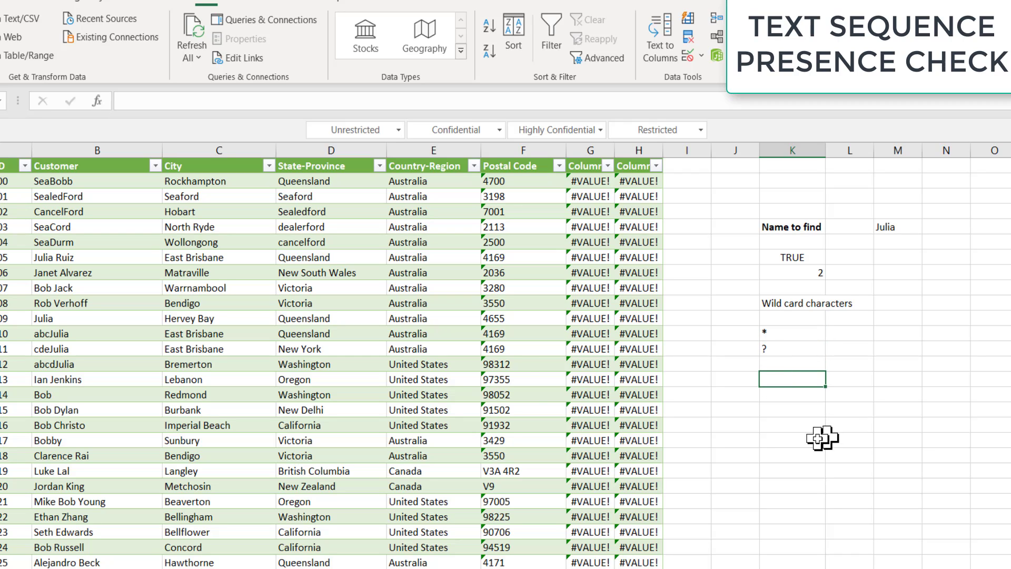
type("~")
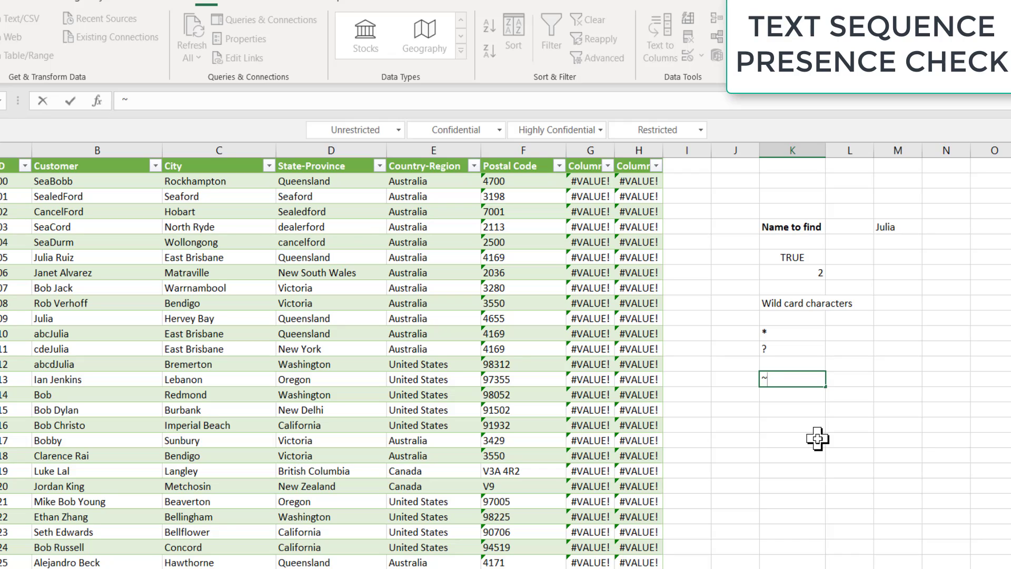
key("Return")
key("Up")
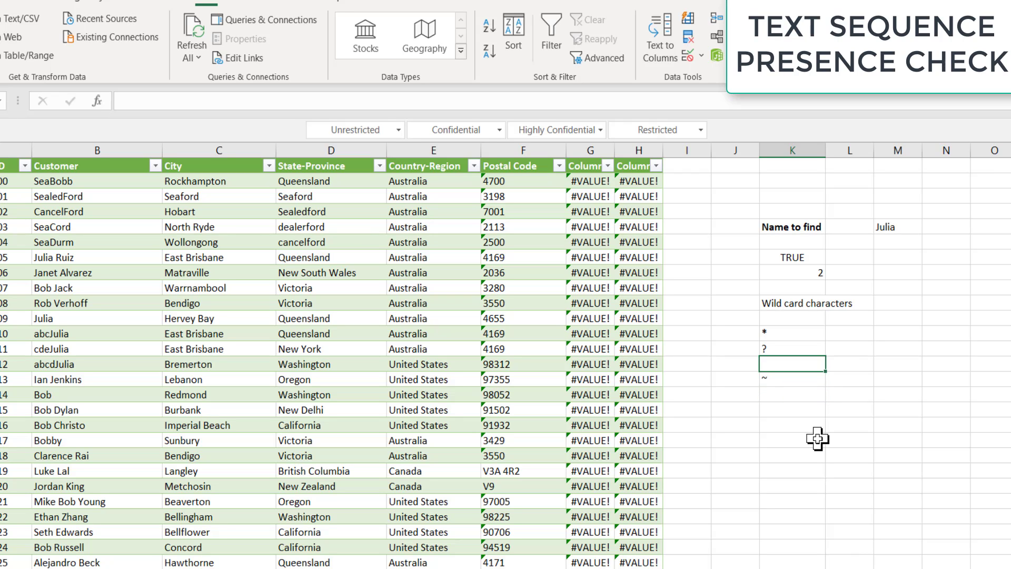
key("Up")
key("Up")
key("Up")
key("shift+Down")
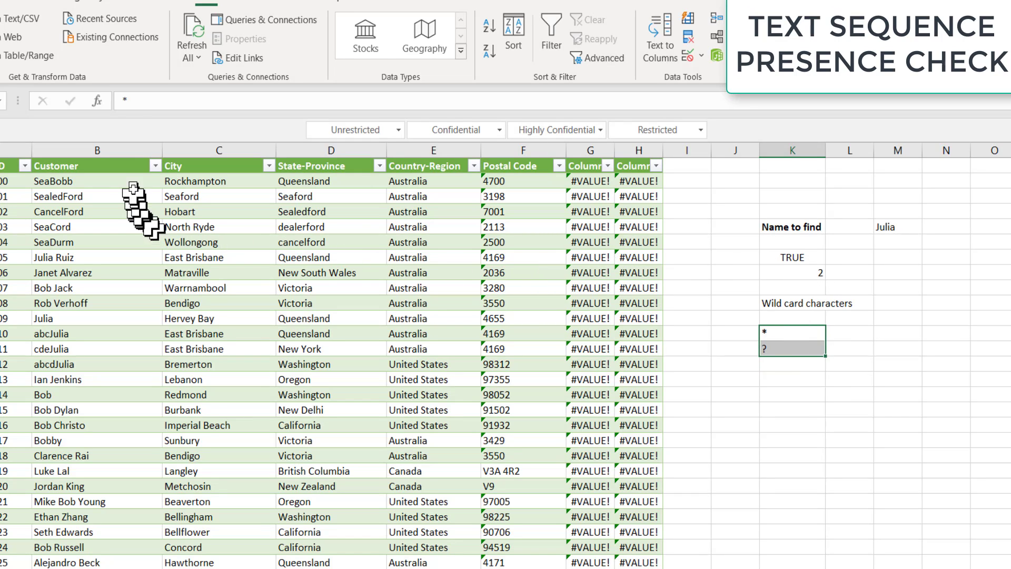
left_click(133, 150)
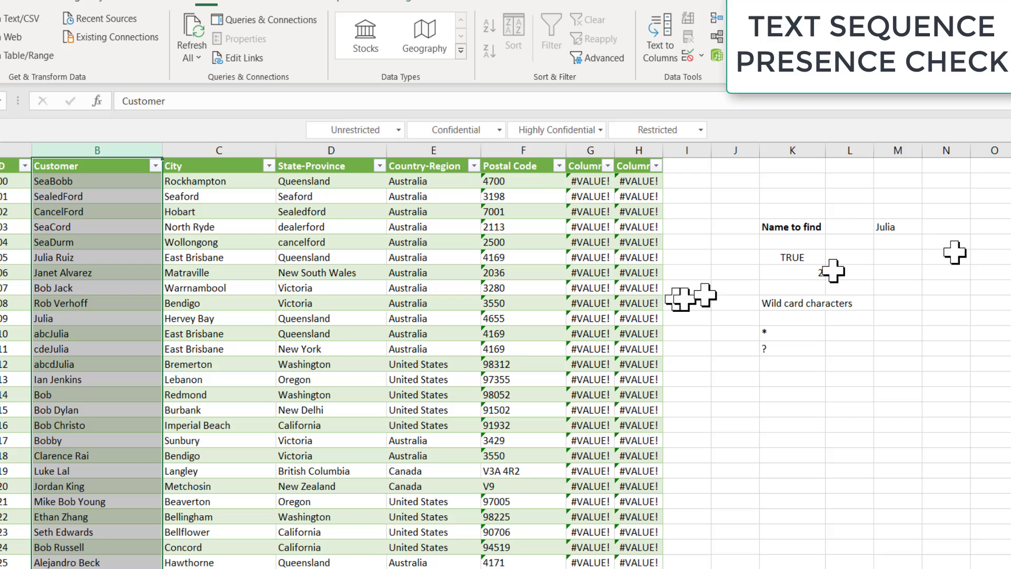
left_click_drag(795, 228, 843, 320)
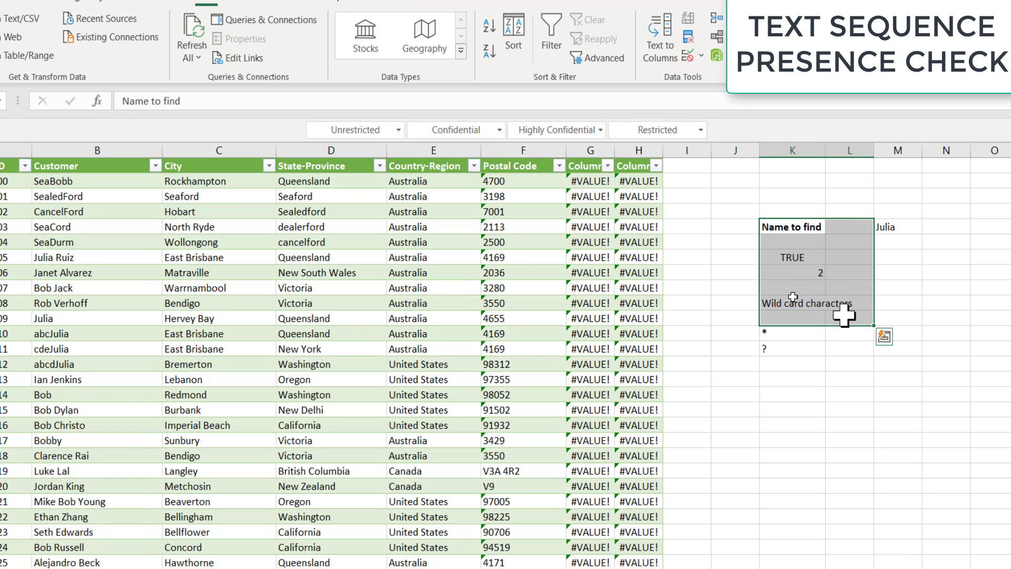